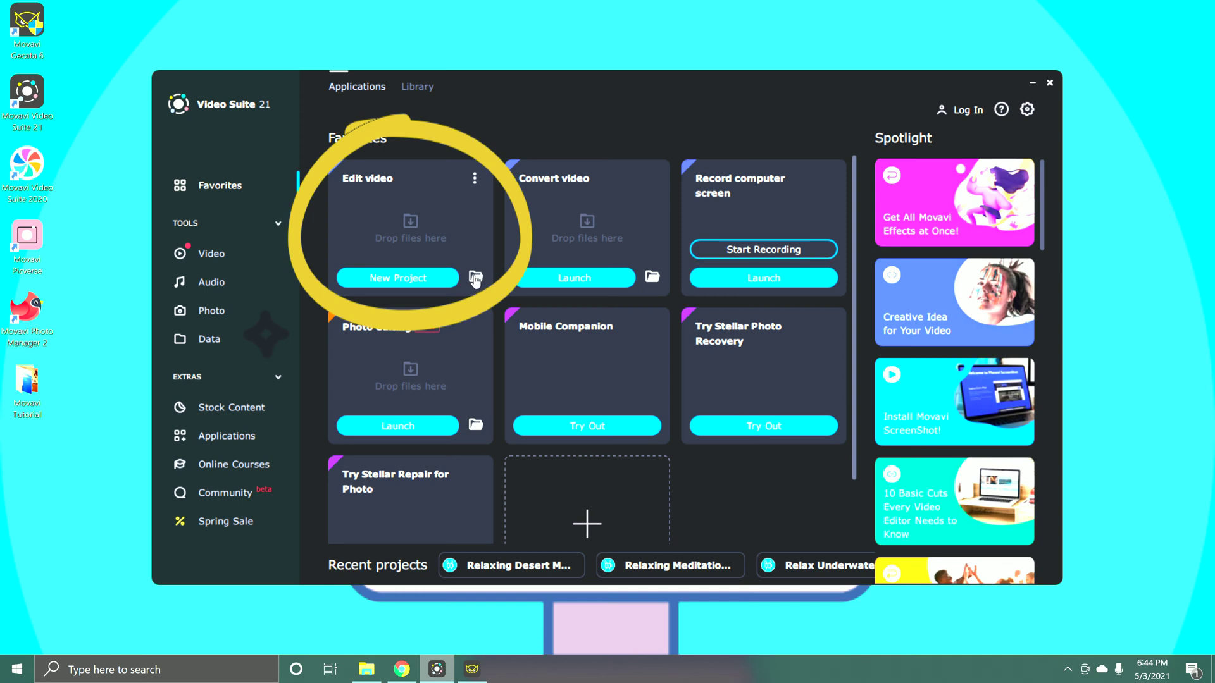
Start a new project from the Edit video card's New Project button
left_click(427, 278)
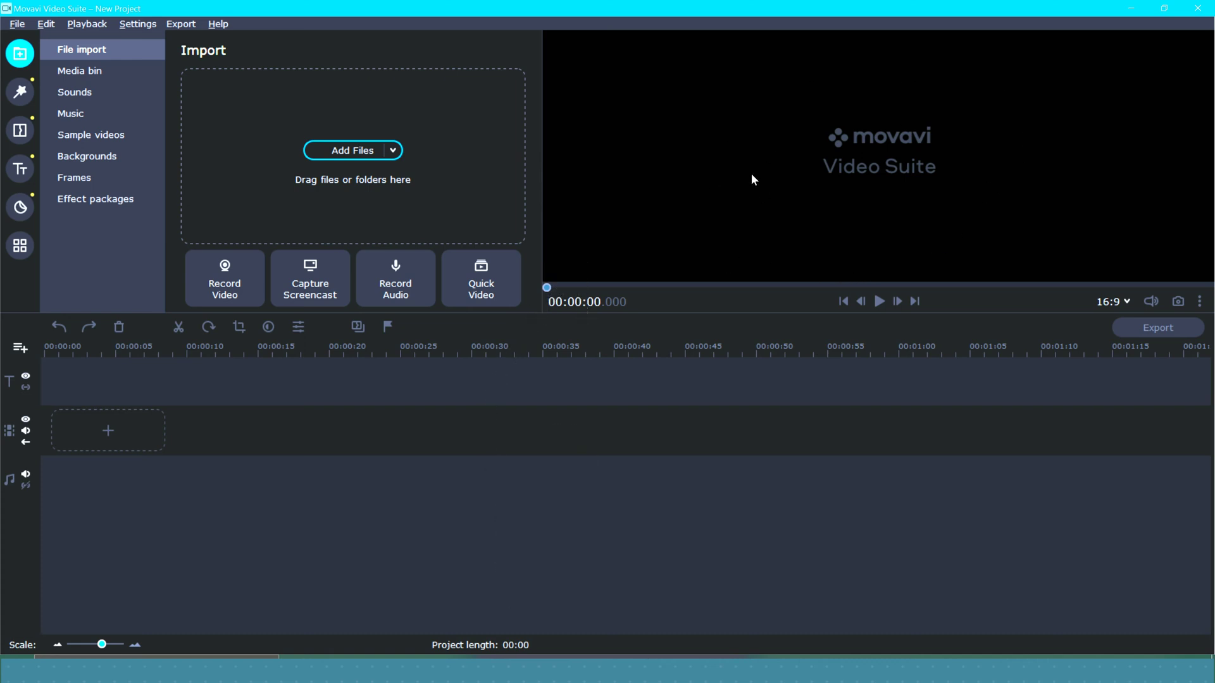
Lower the timeline splitter to give the import and preview panels more room
left_click_drag(740, 314, 632, 367)
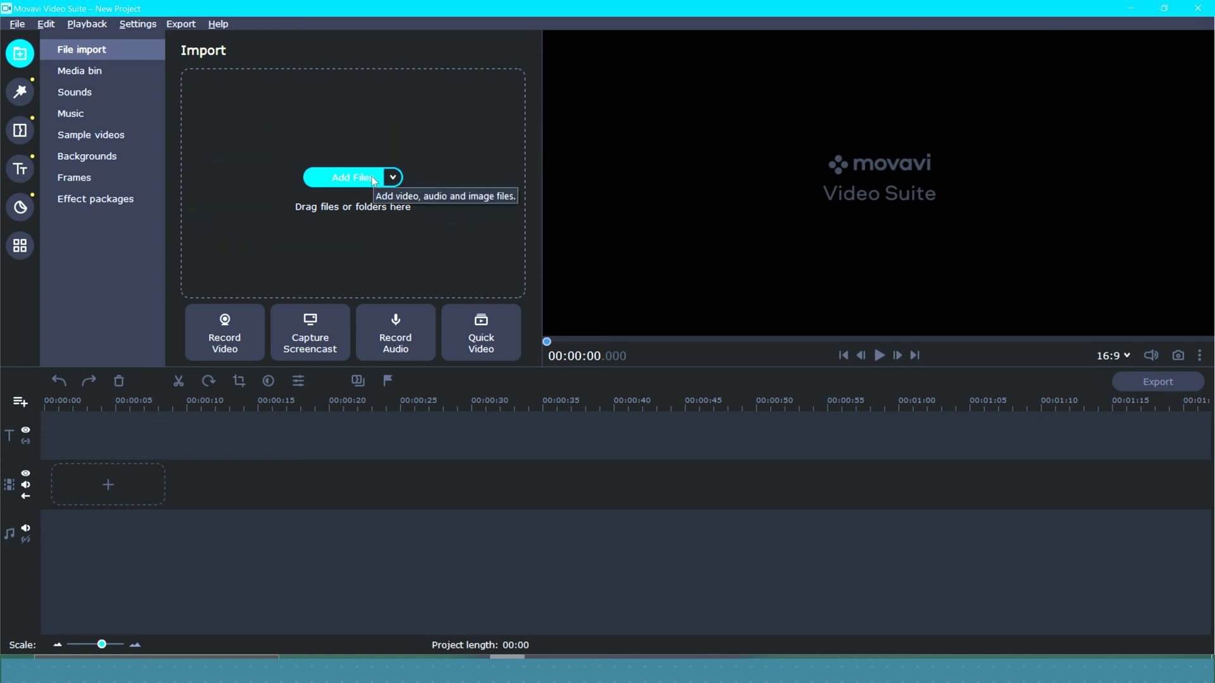
Import the Movavi Tutorial desktop folder's three beach and ocean clips into the Media Bin
left_click(1163, 8)
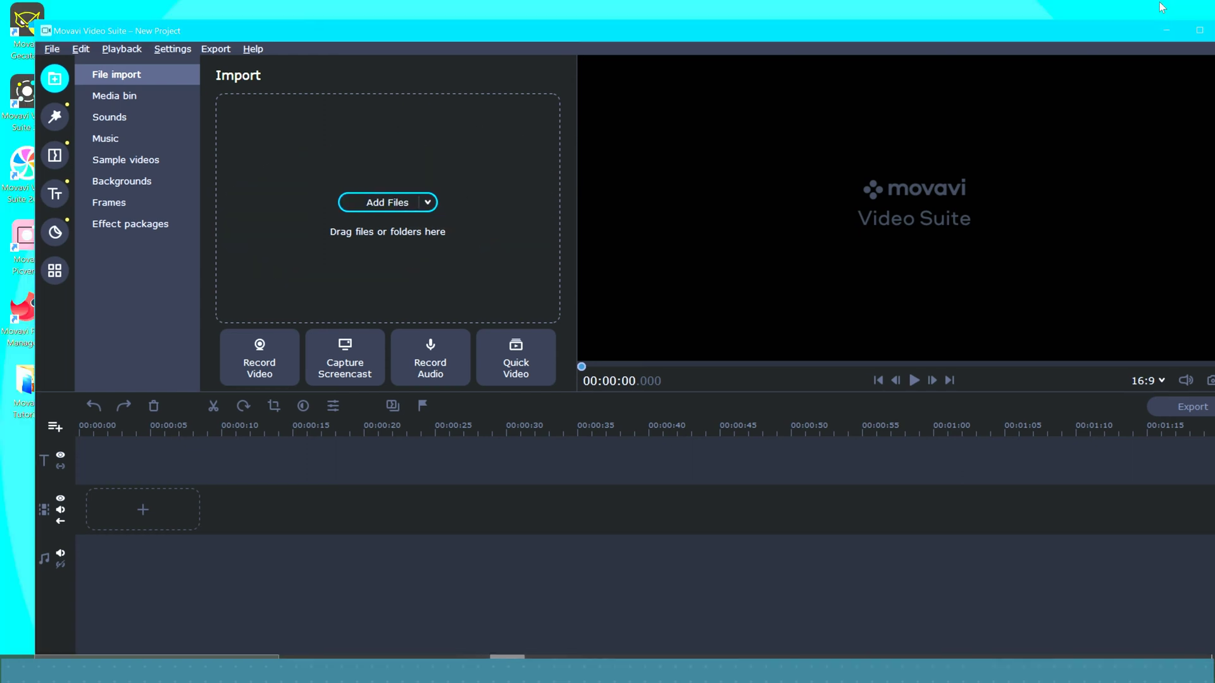
left_click_drag(446, 36, 537, 45)
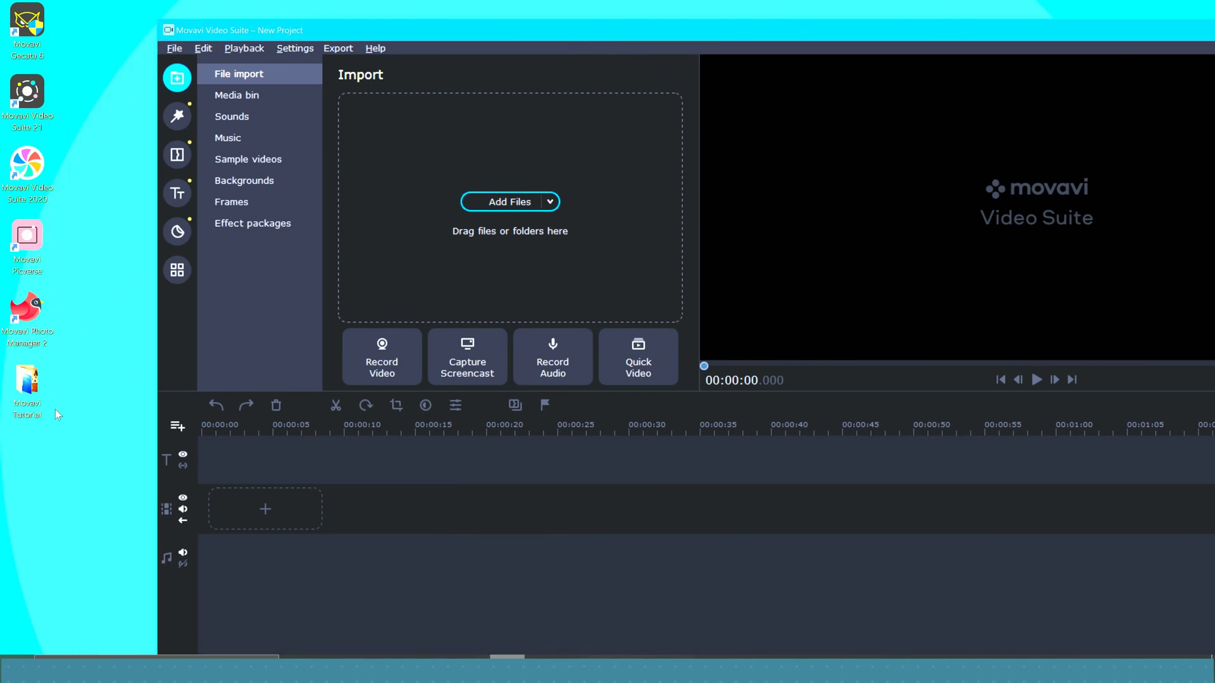
left_click_drag(39, 397, 470, 207)
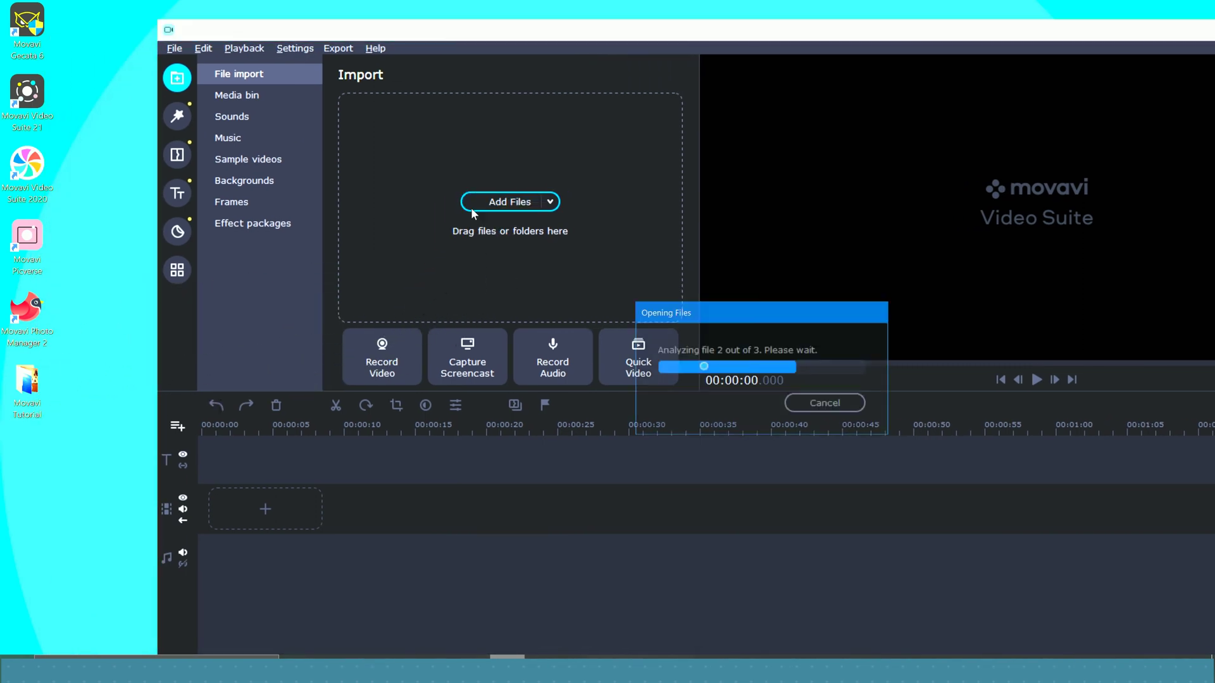
key("super+Up")
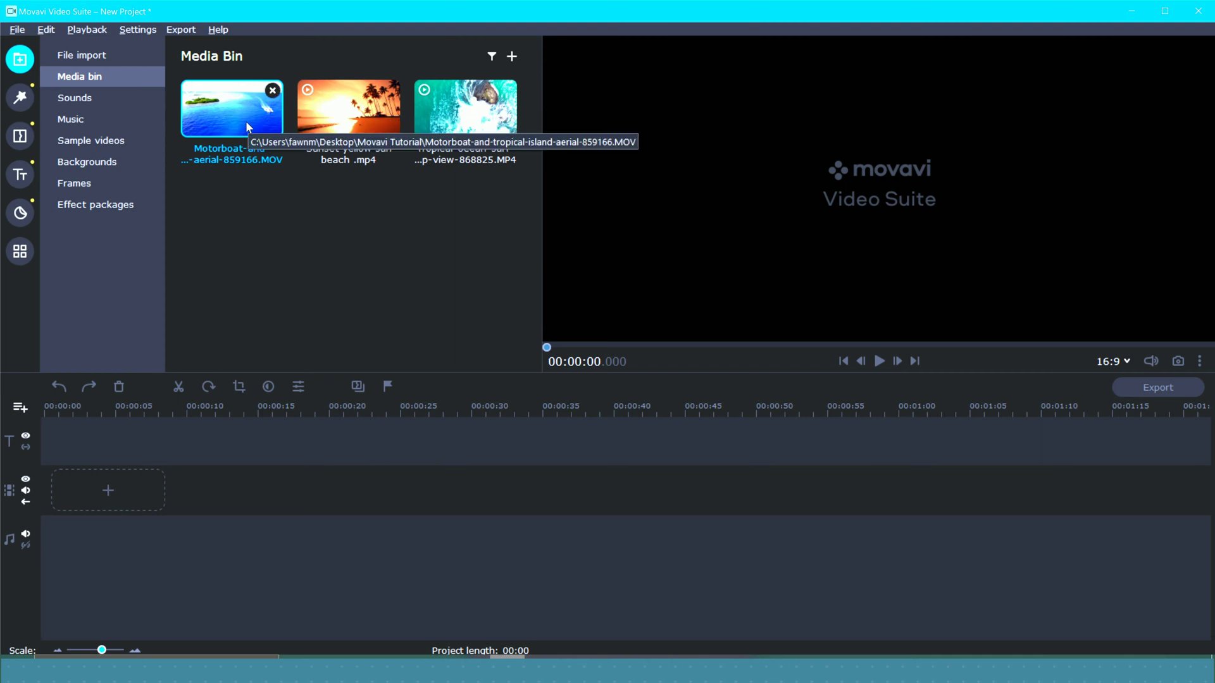
Place the Motorboat, Sunset and Tropical surf clips back-to-back on the timeline
left_click_drag(246, 120, 77, 479)
left_click_drag(641, 372, 640, 329)
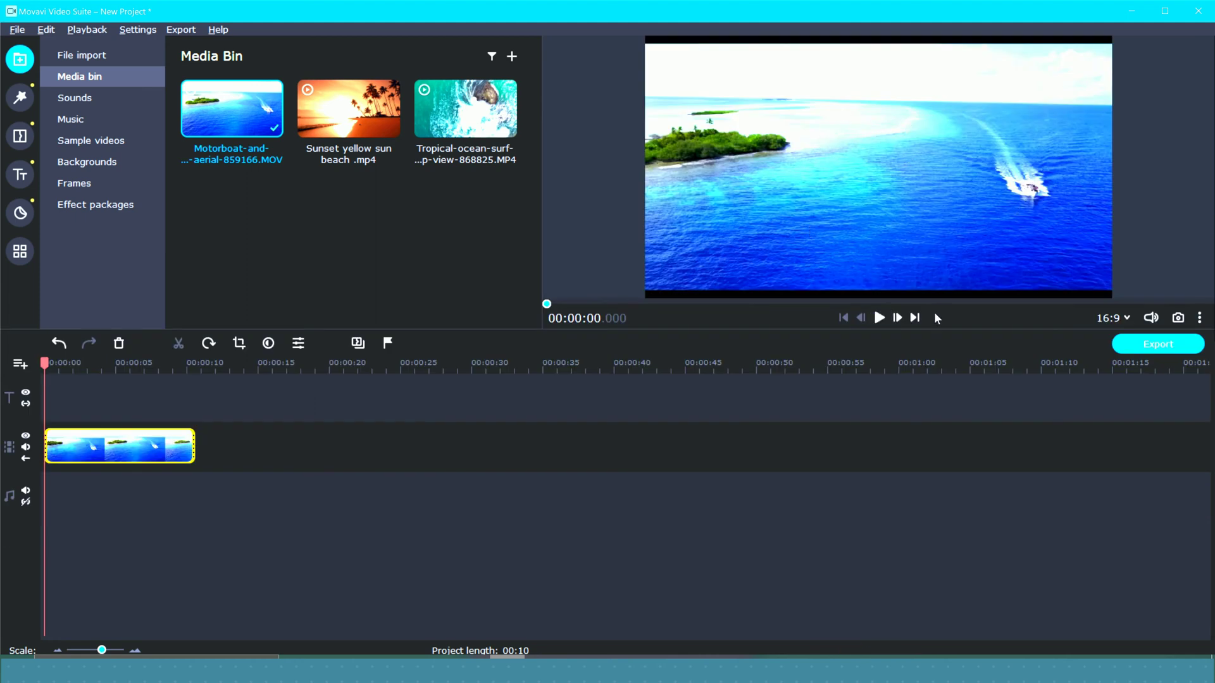
left_click(880, 318)
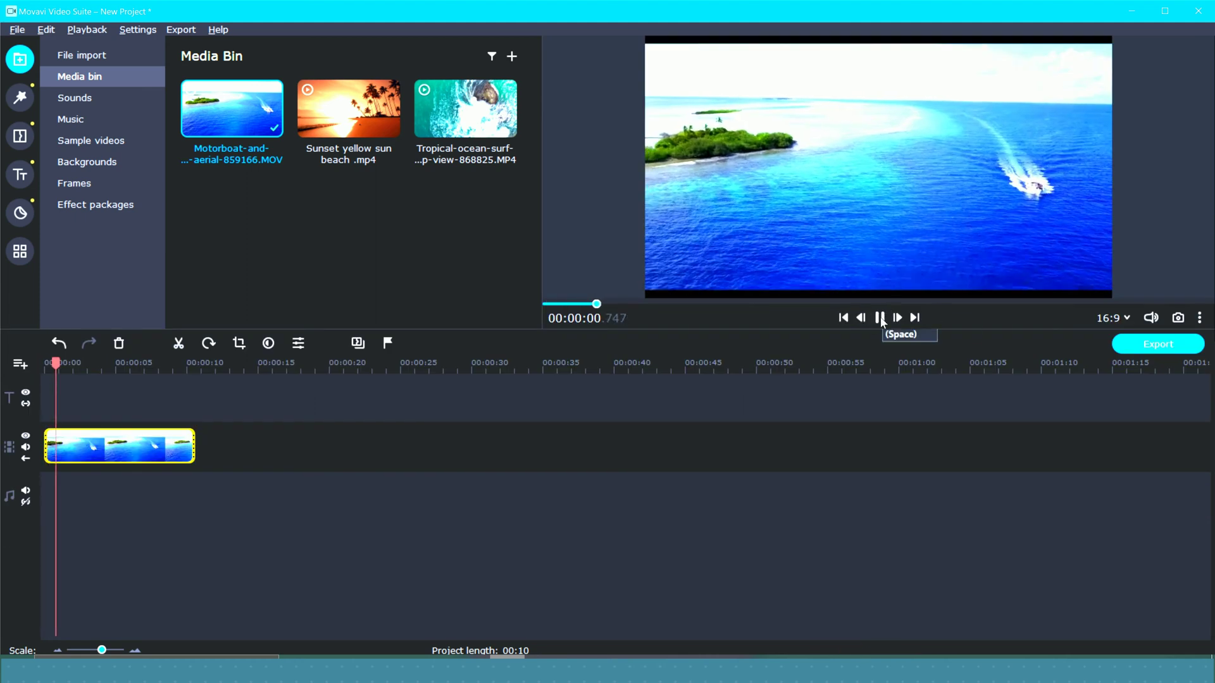
left_click_drag(354, 121, 206, 434)
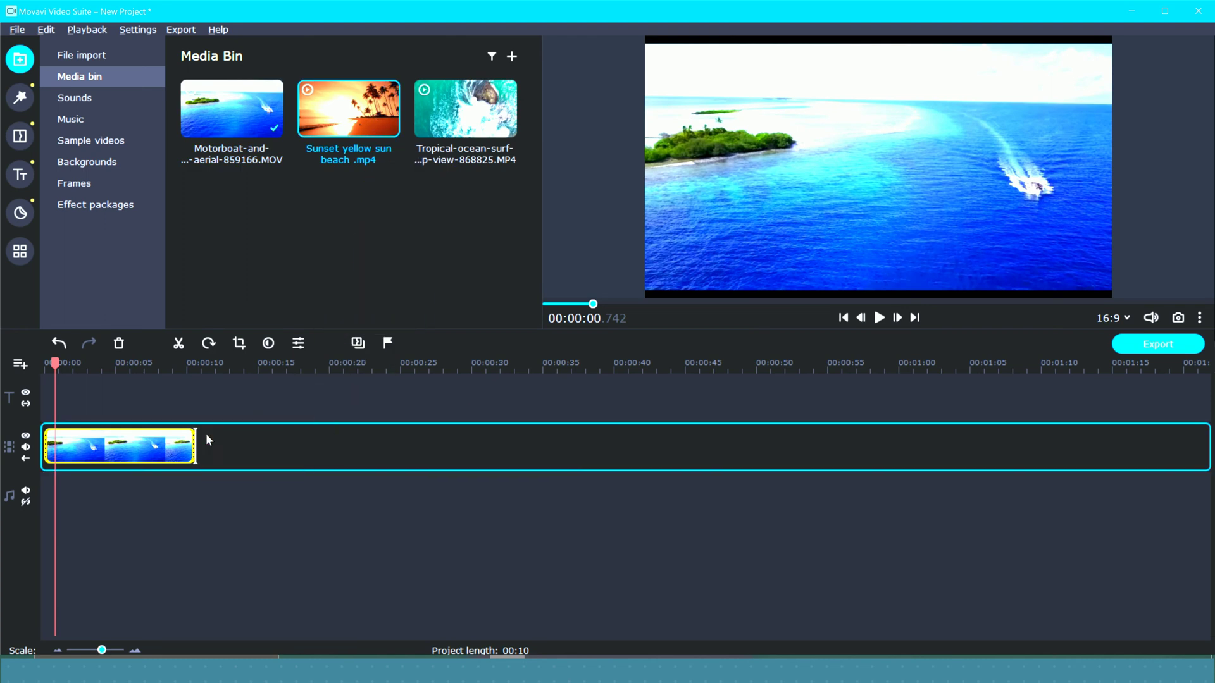
left_click_drag(472, 111, 696, 447)
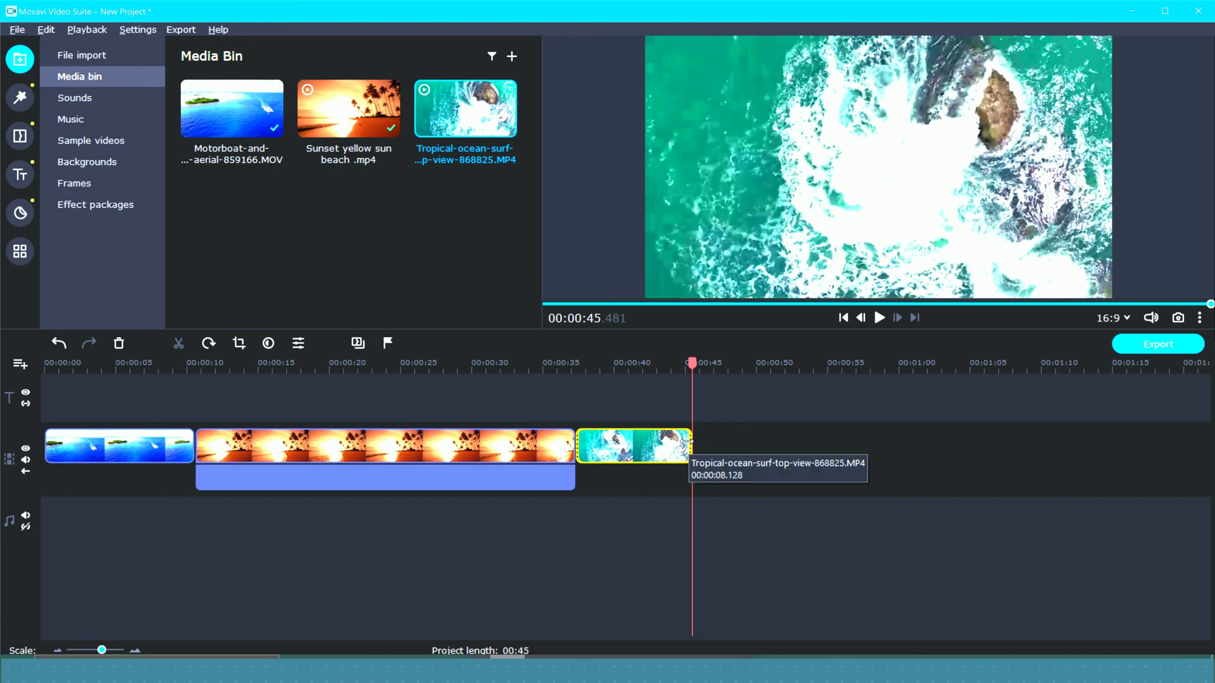
Trim both ends of the Tropical surf clip, bringing the project to 00:42
mouse_move(689, 441)
left_mouse_down()
mouse_move(601, 441)
mouse_move(681, 440)
left_mouse_up()
left_click_drag(577, 440, 620, 440)
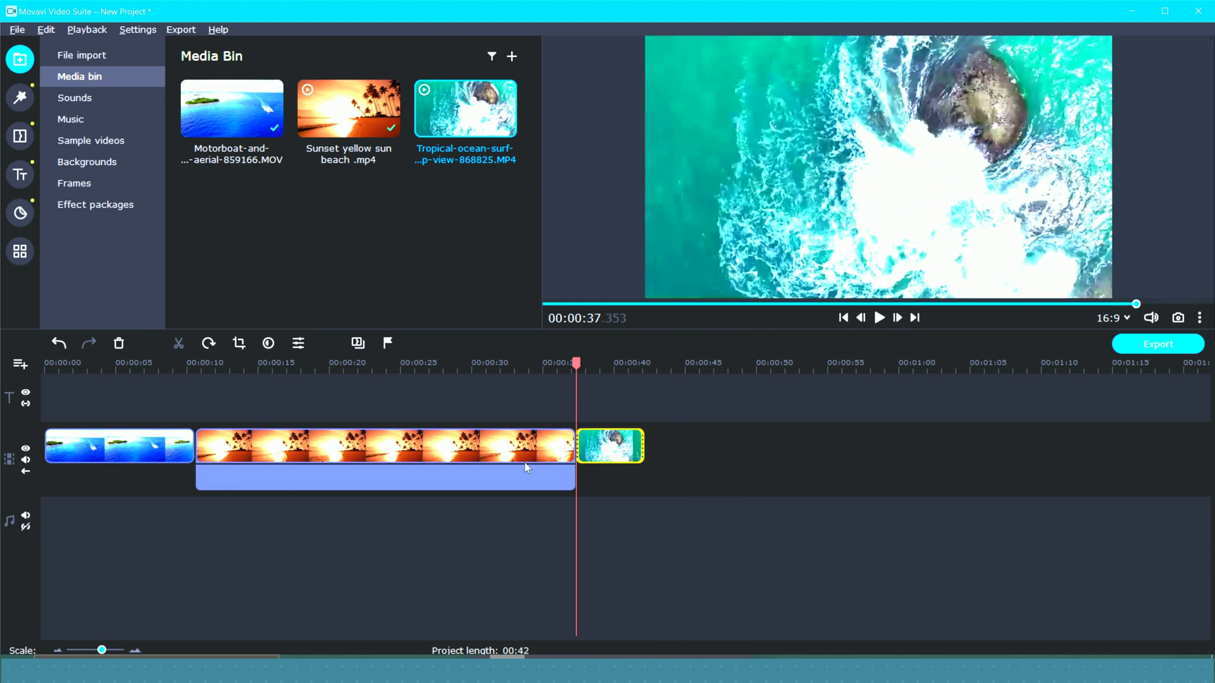
left_click(481, 462)
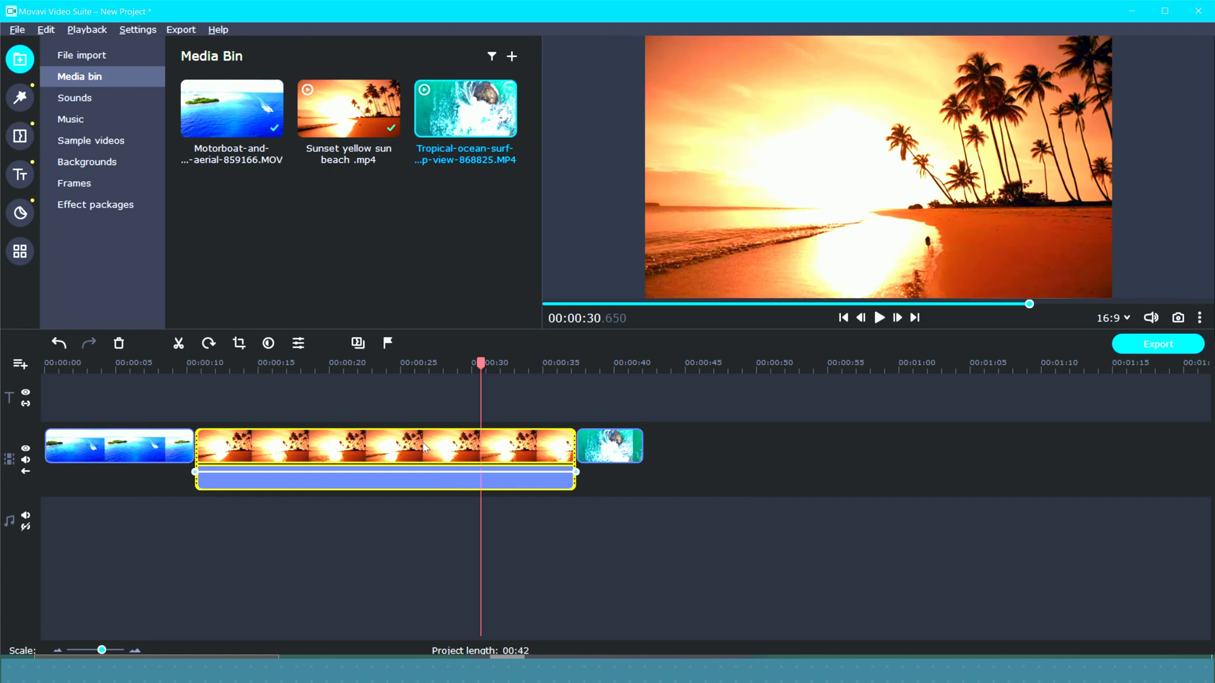
Split the sunset clip at the playhead, then shorten both pieces and the motorboat clip
right_click(394, 449)
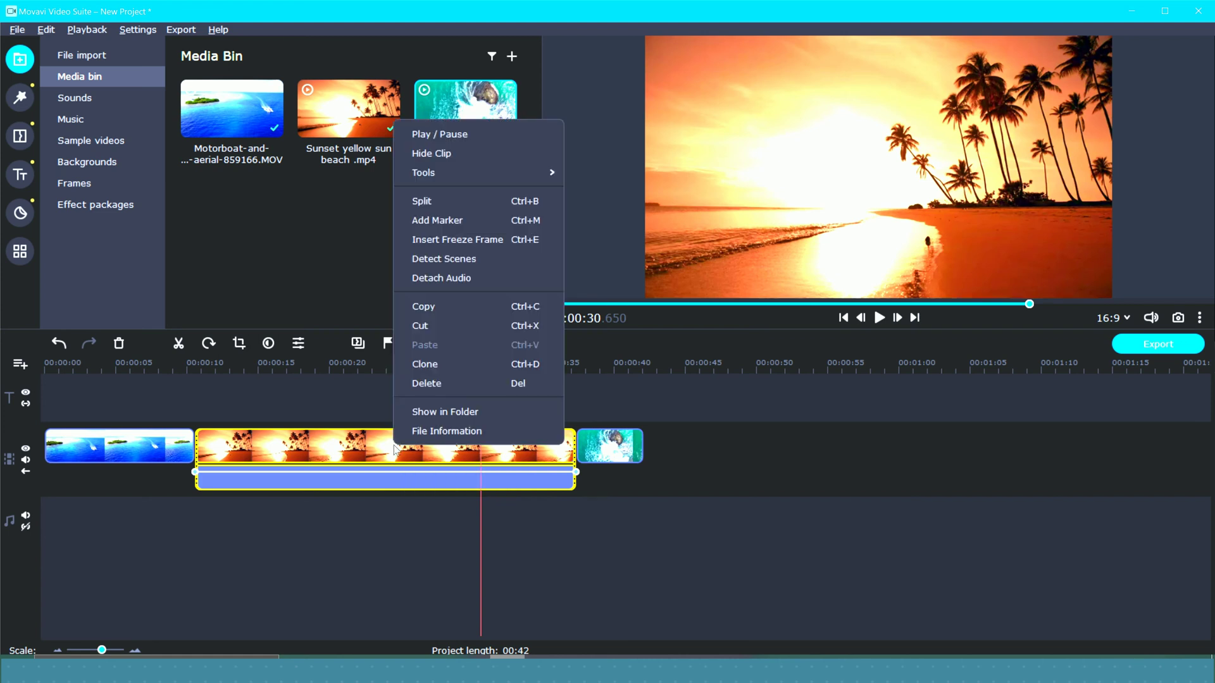
left_click(466, 203)
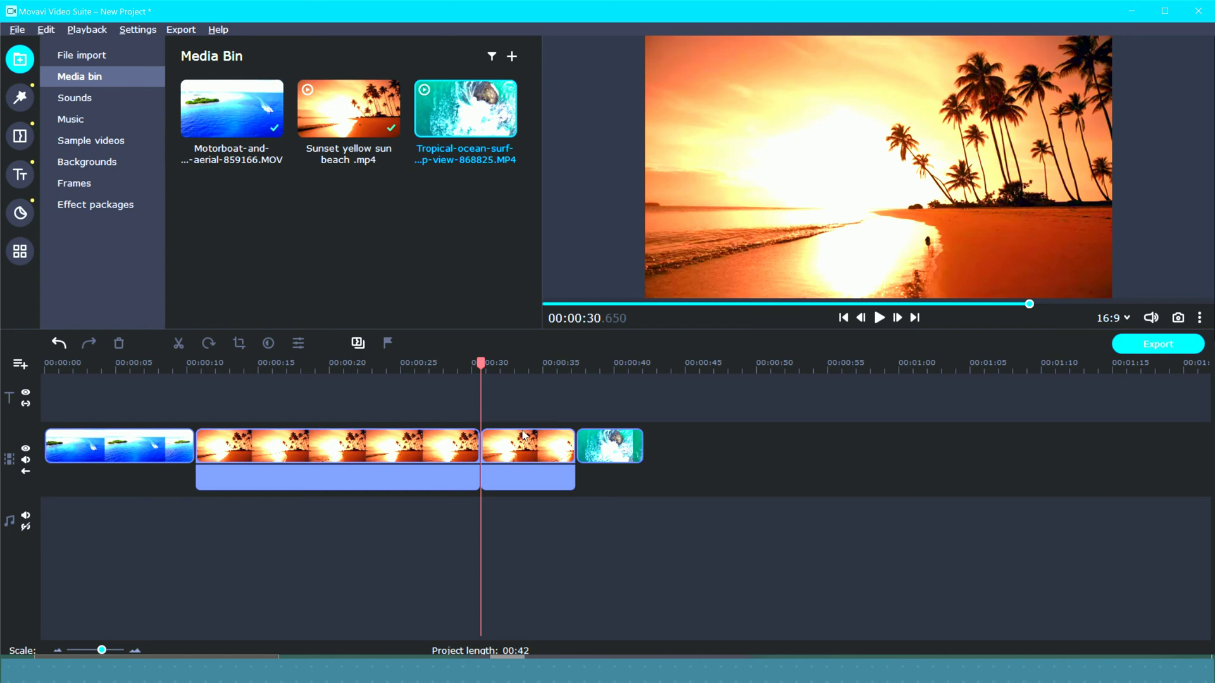
left_click(470, 446)
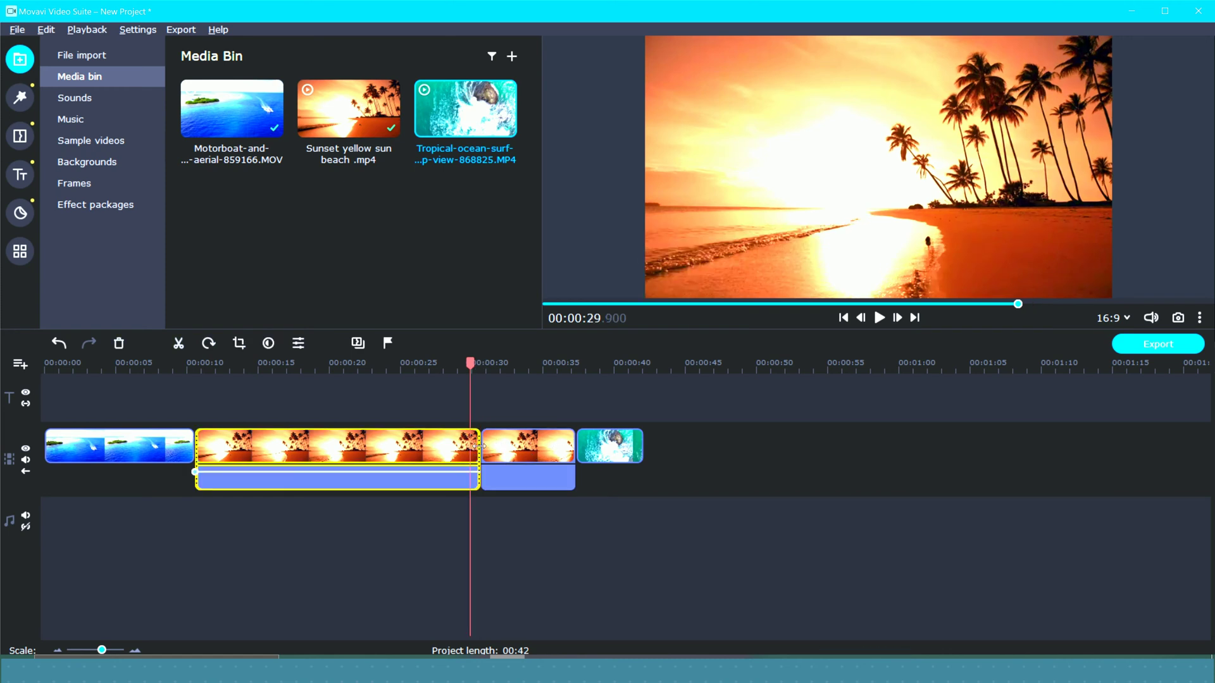
left_click_drag(479, 446, 415, 447)
left_click(438, 451)
double_click(412, 445)
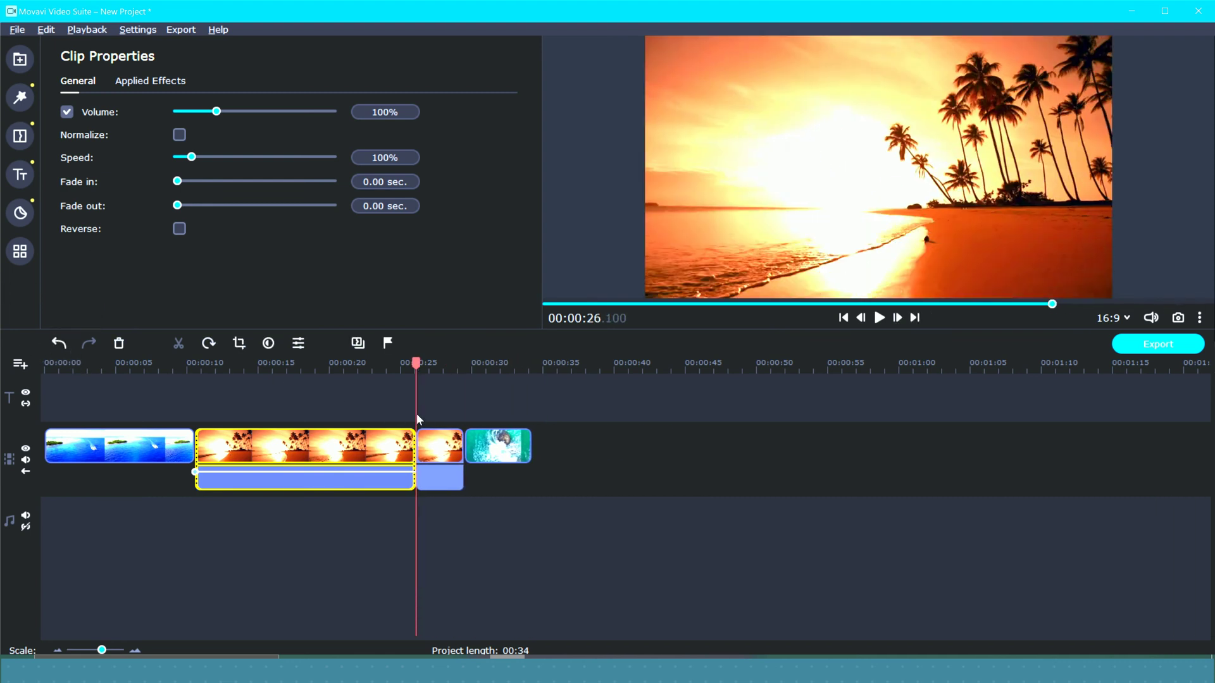
left_click_drag(415, 460, 293, 461)
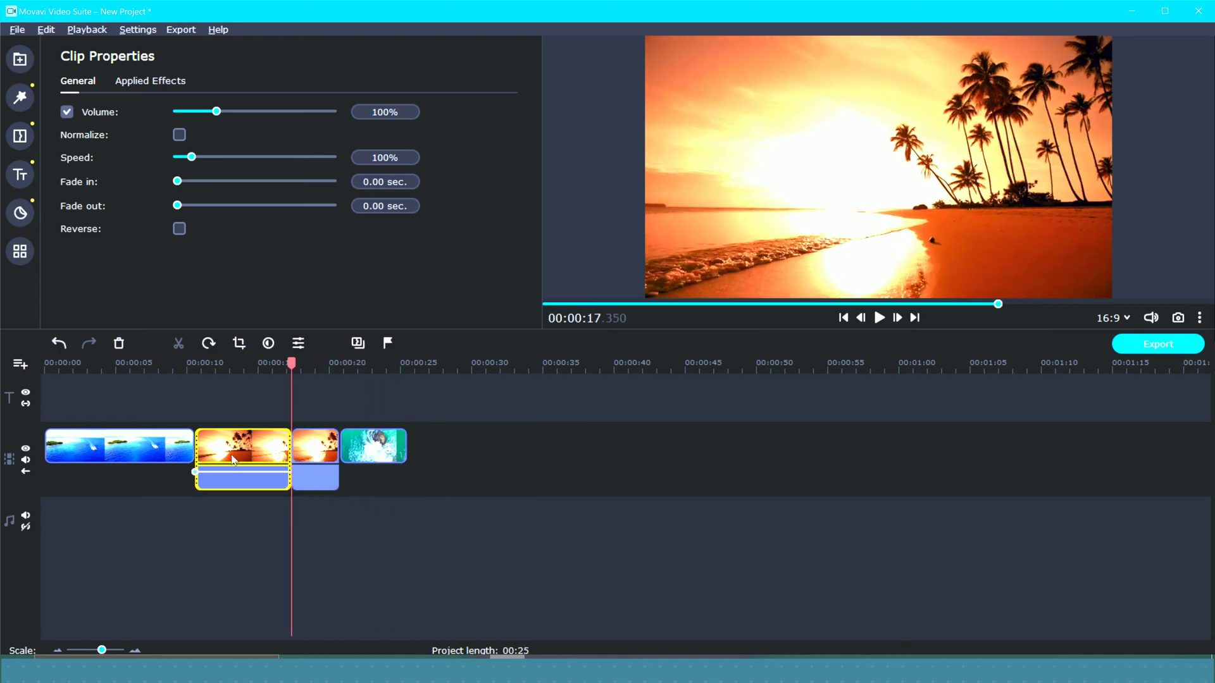
left_click(190, 447)
left_click_drag(190, 446, 141, 447)
Delete both sunset audio blocks, leaving the project at 00:21
left_click(175, 474)
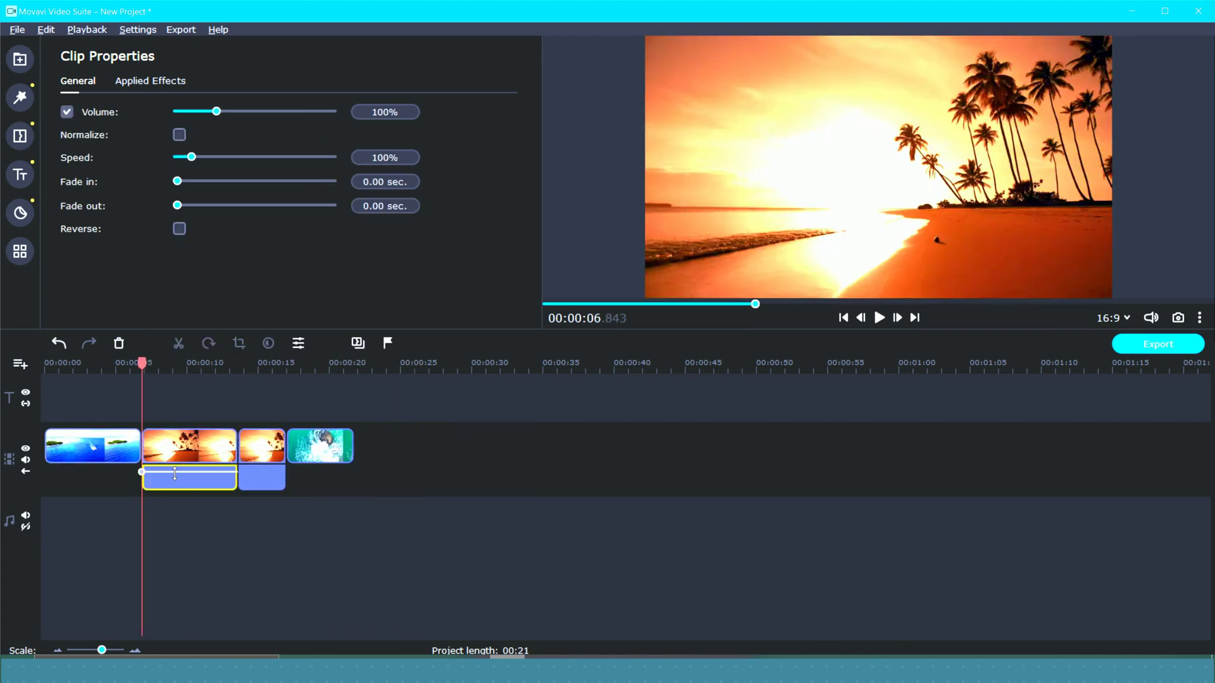
right_click(223, 474)
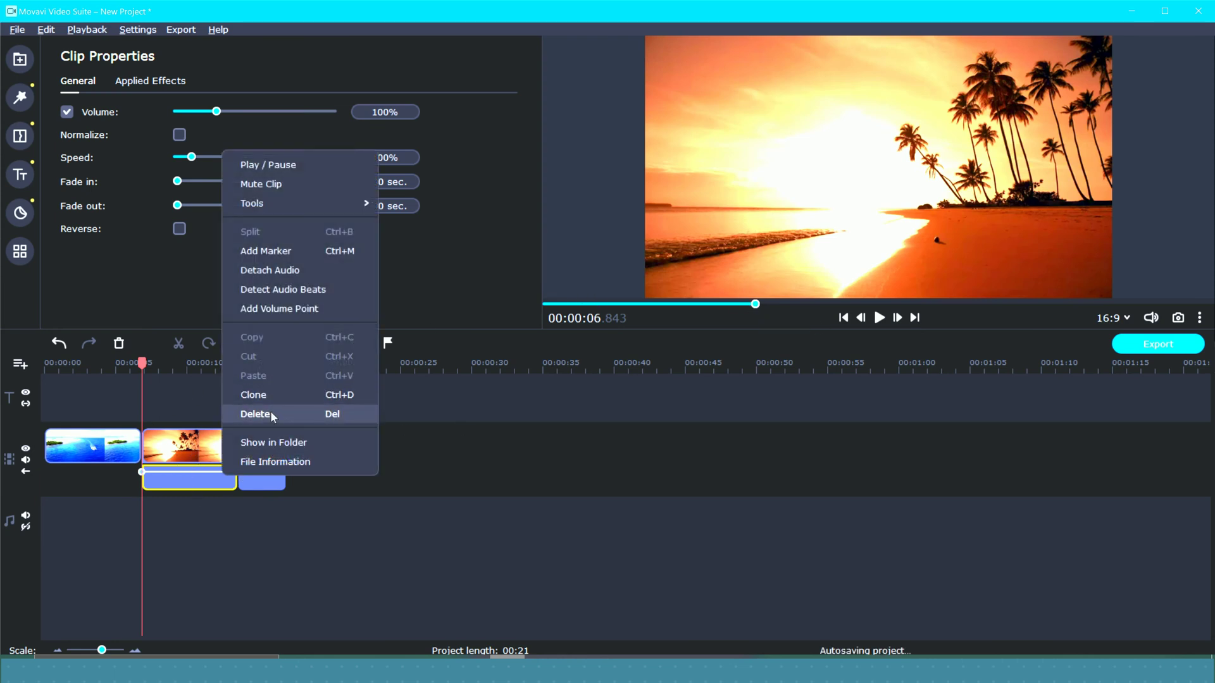
left_click(271, 411)
right_click(267, 490)
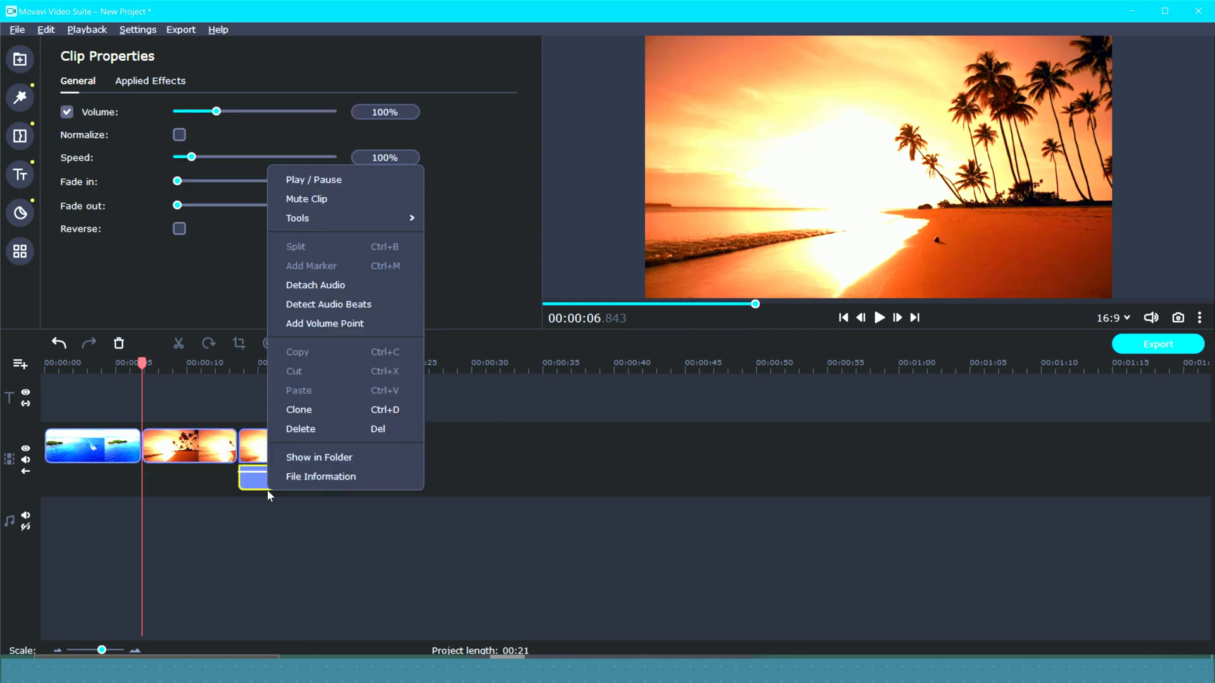
left_click(316, 434)
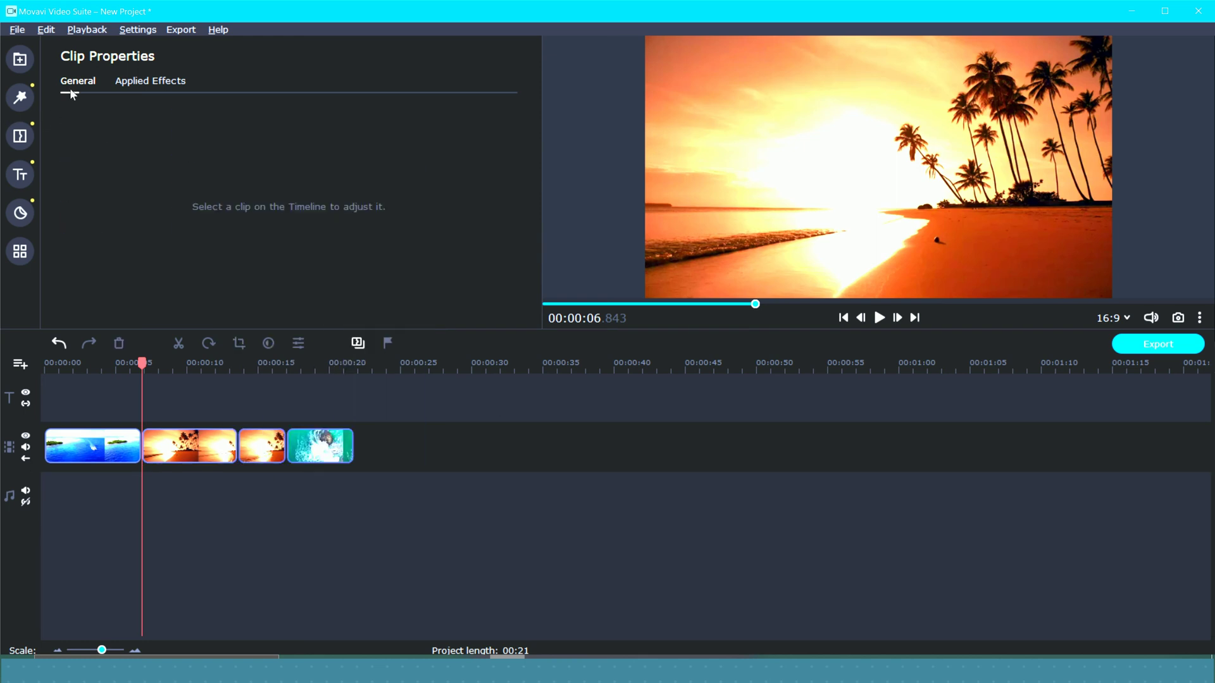
Browse the sound effects, then open the Music library and scroll down to Seize the Day
left_click(20, 59)
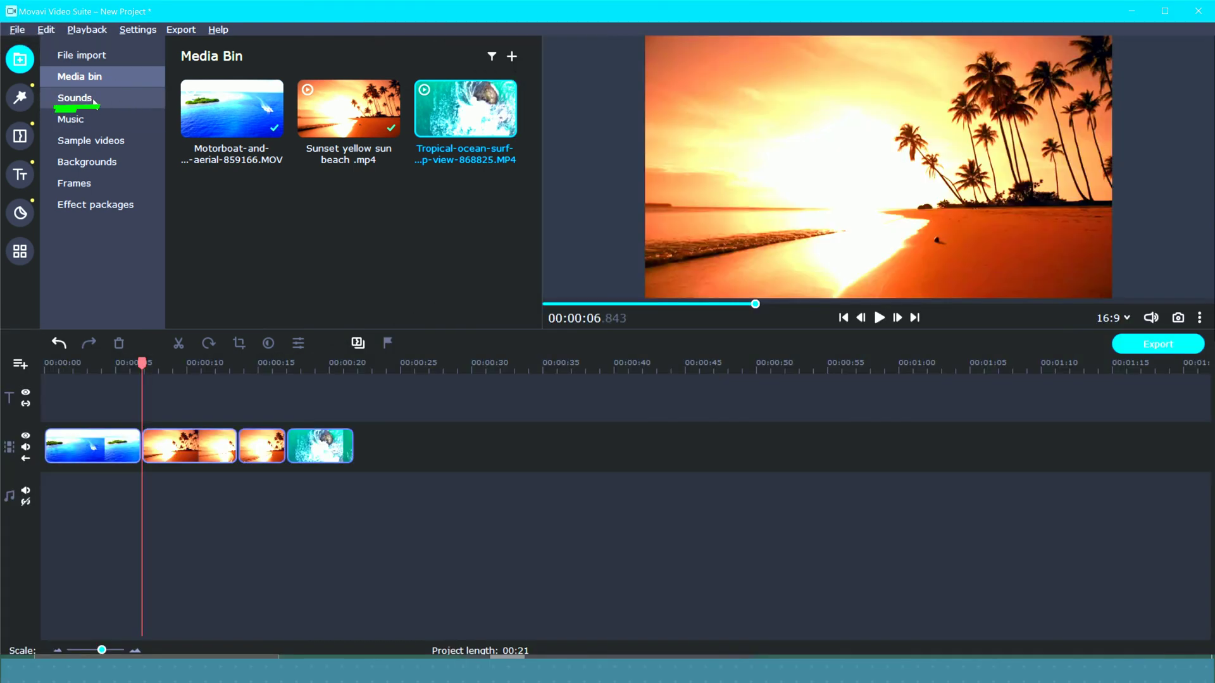
left_click(93, 100)
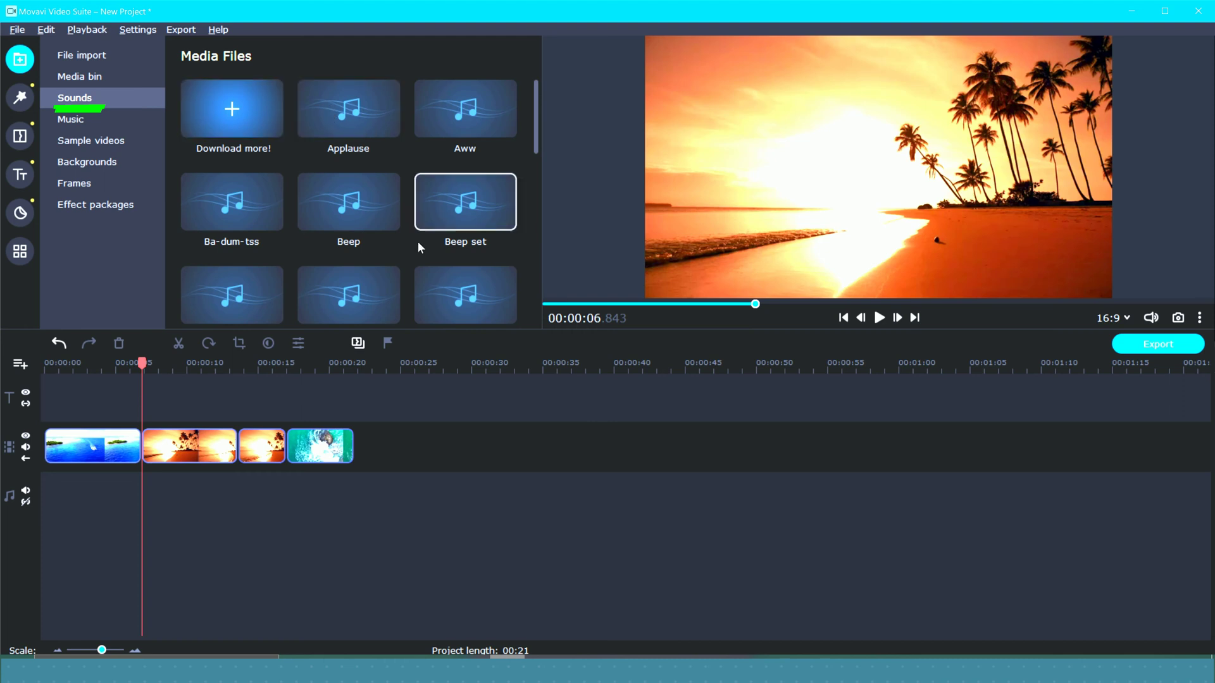
scroll(417, 244, "down", 1)
scroll(418, 247, "down", 2)
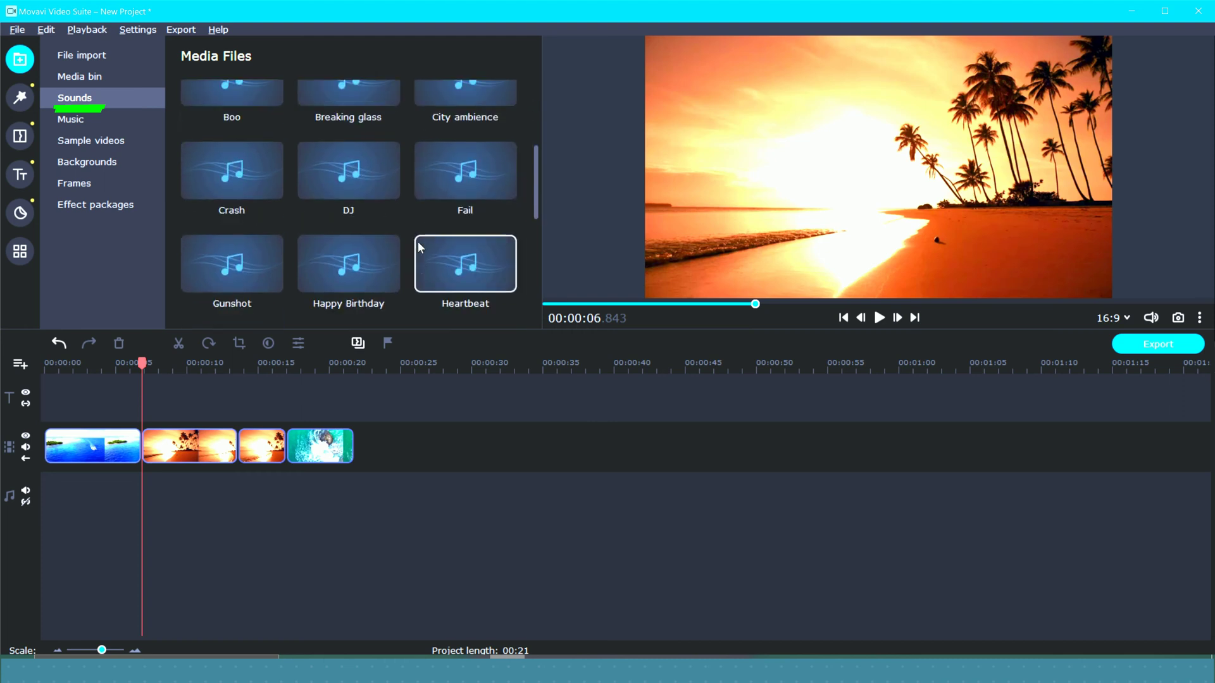
scroll(418, 247, "down", 1)
scroll(417, 246, "up", 4)
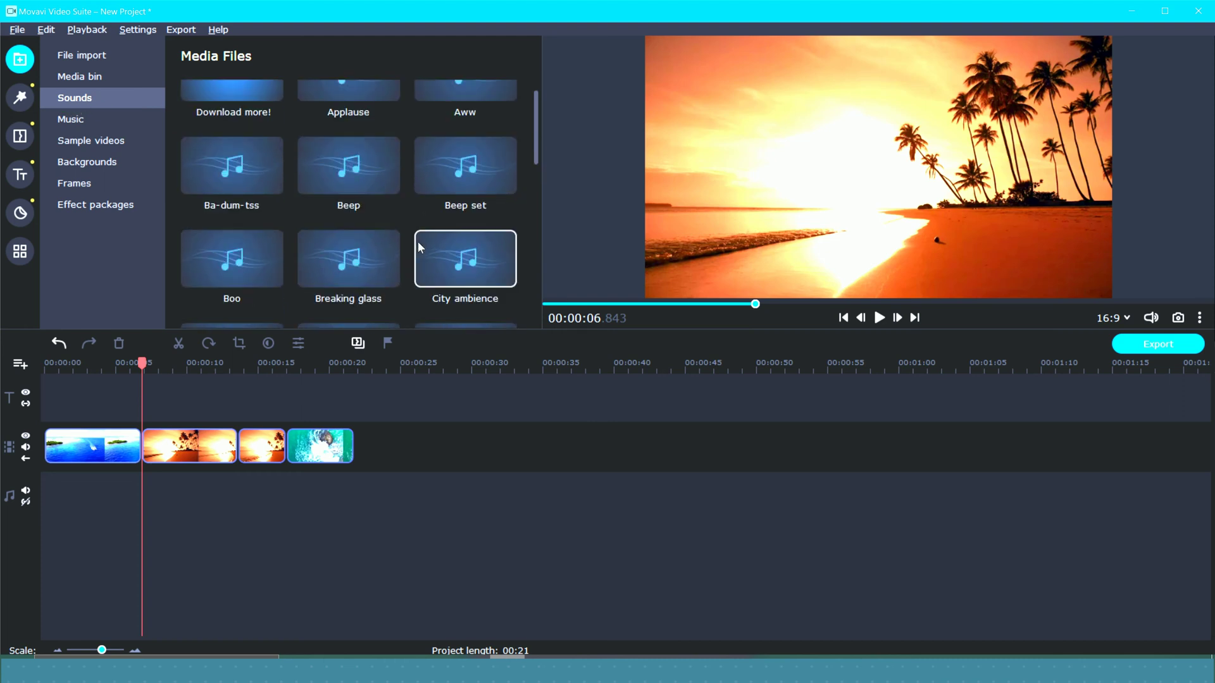
scroll(418, 241, "down", 1)
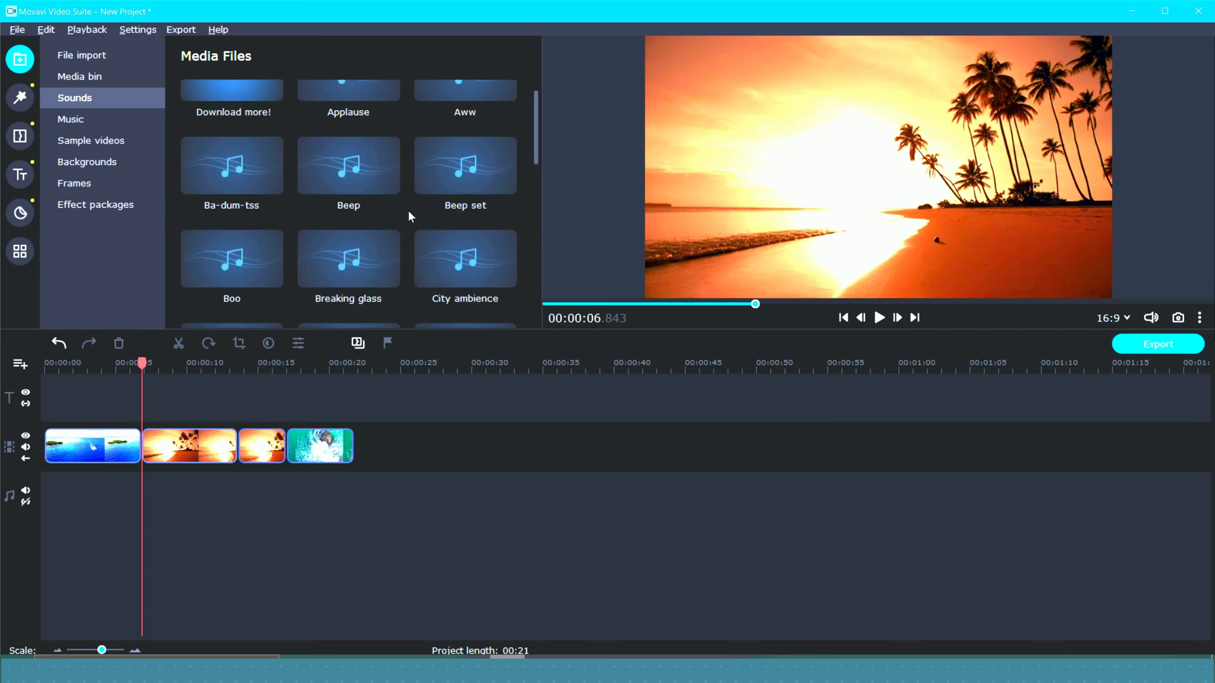
left_click(127, 124)
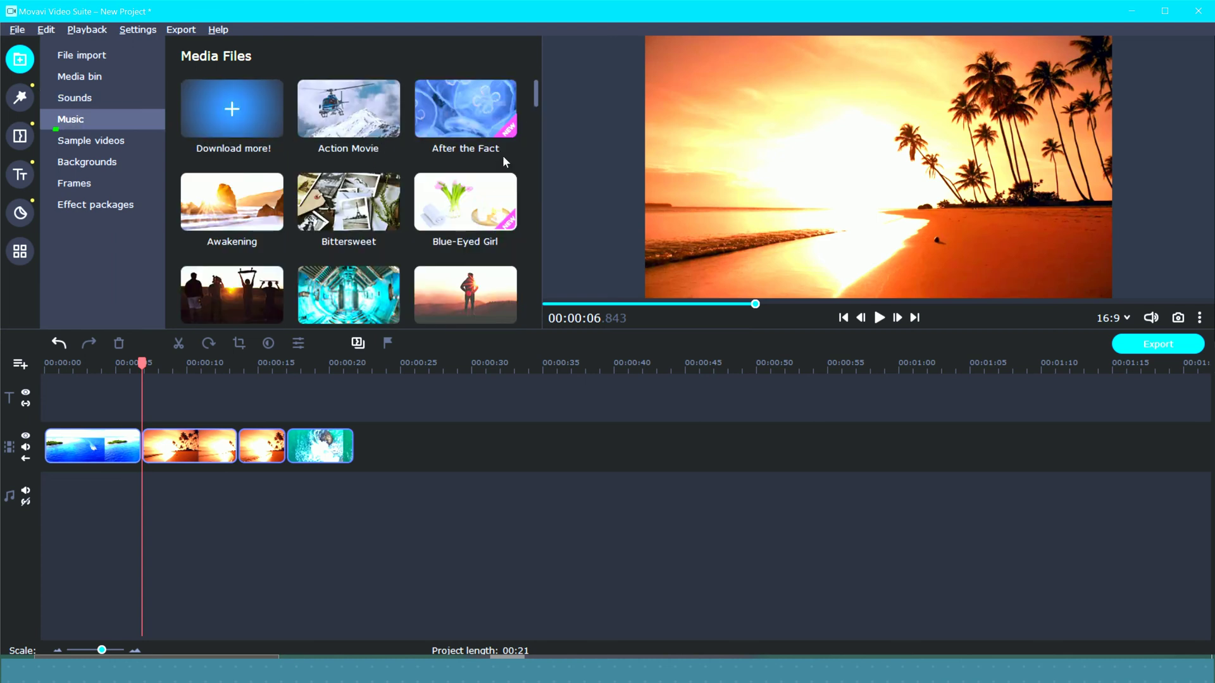
left_click_drag(536, 98, 548, 277)
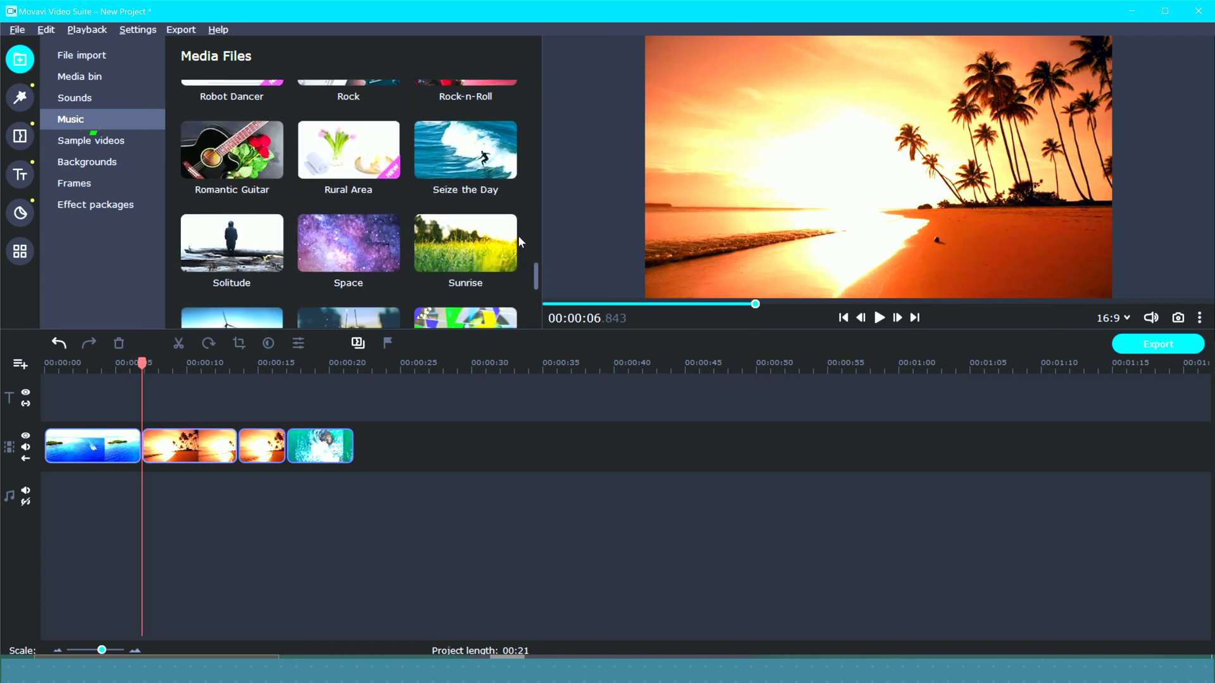
Add Seize the Day to the audio track, trim it to the video's end, and set volume to 37%
left_click_drag(469, 155, 41, 477)
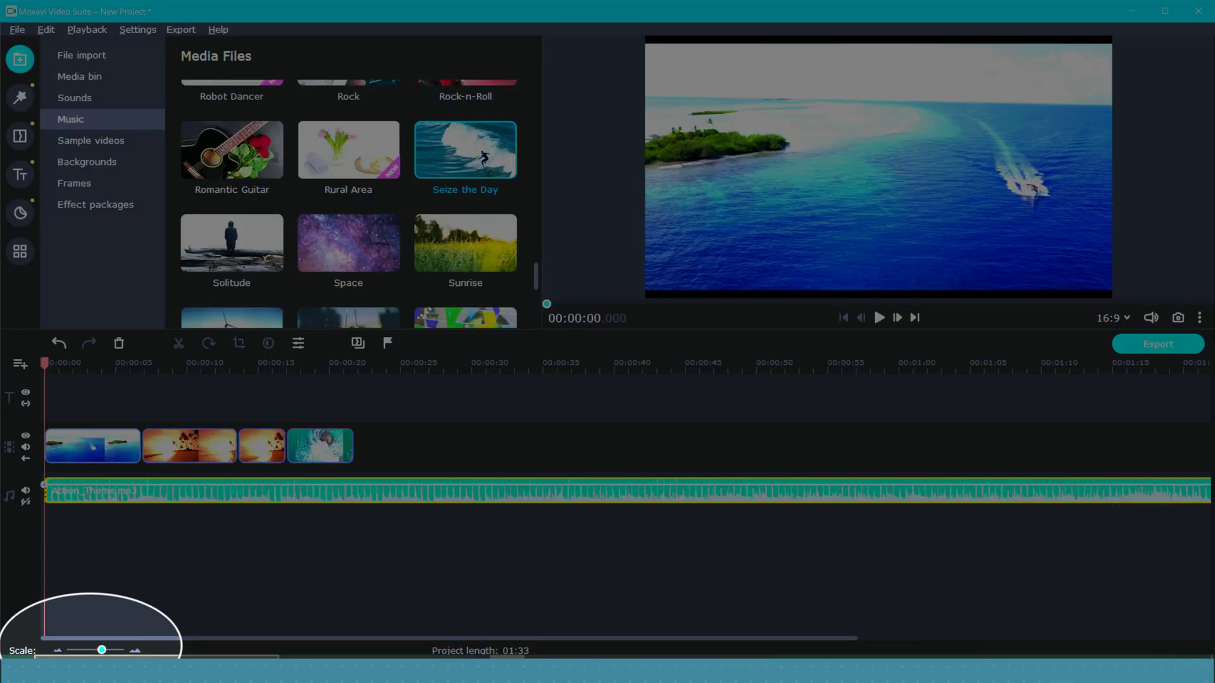
left_click_drag(103, 653, 99, 650)
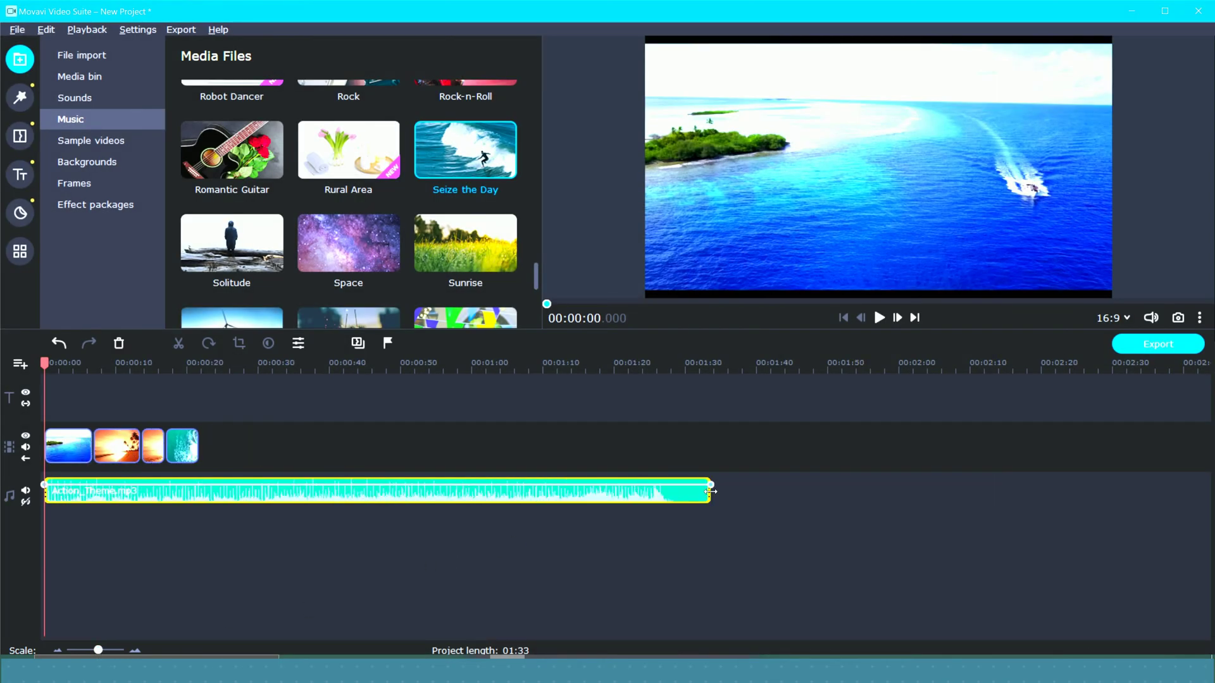
left_click_drag(710, 491, 199, 471)
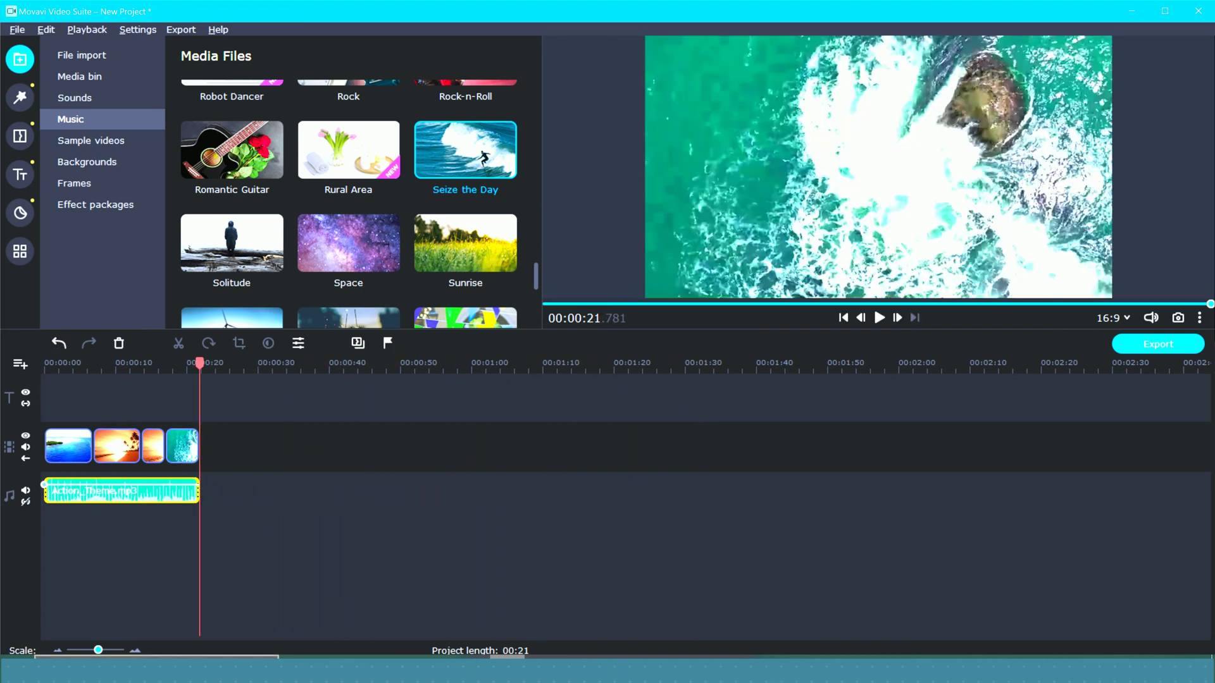
left_click_drag(100, 652, 110, 652)
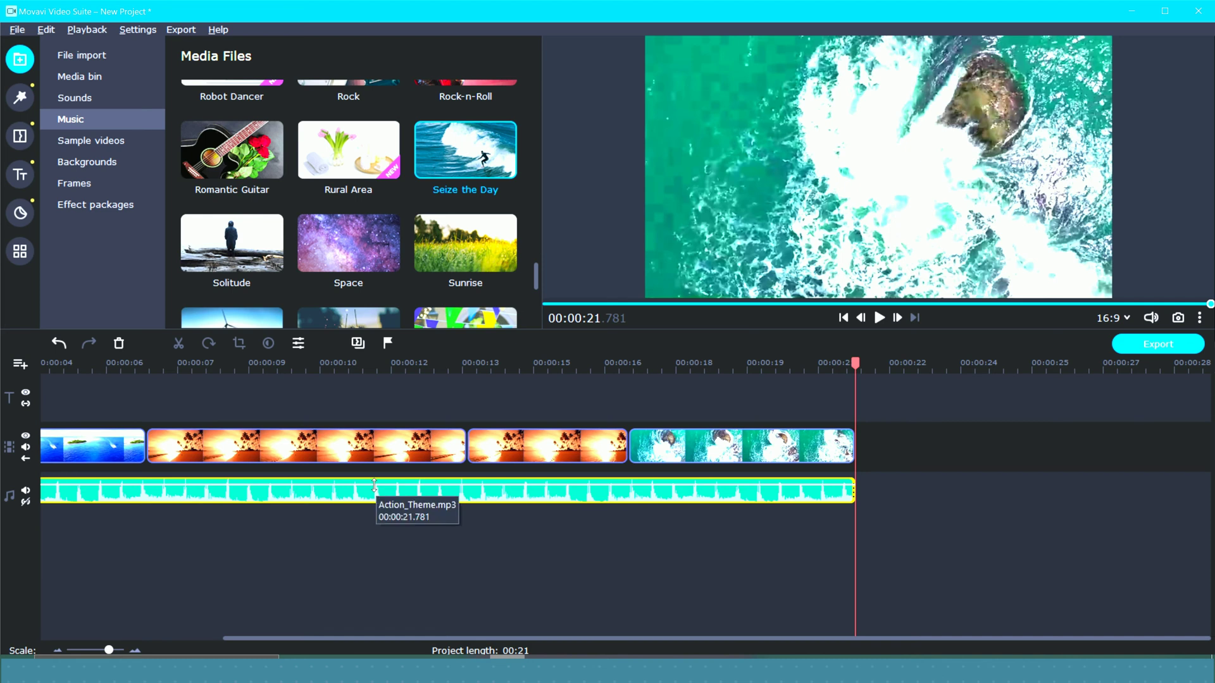
left_click_drag(374, 485, 376, 489)
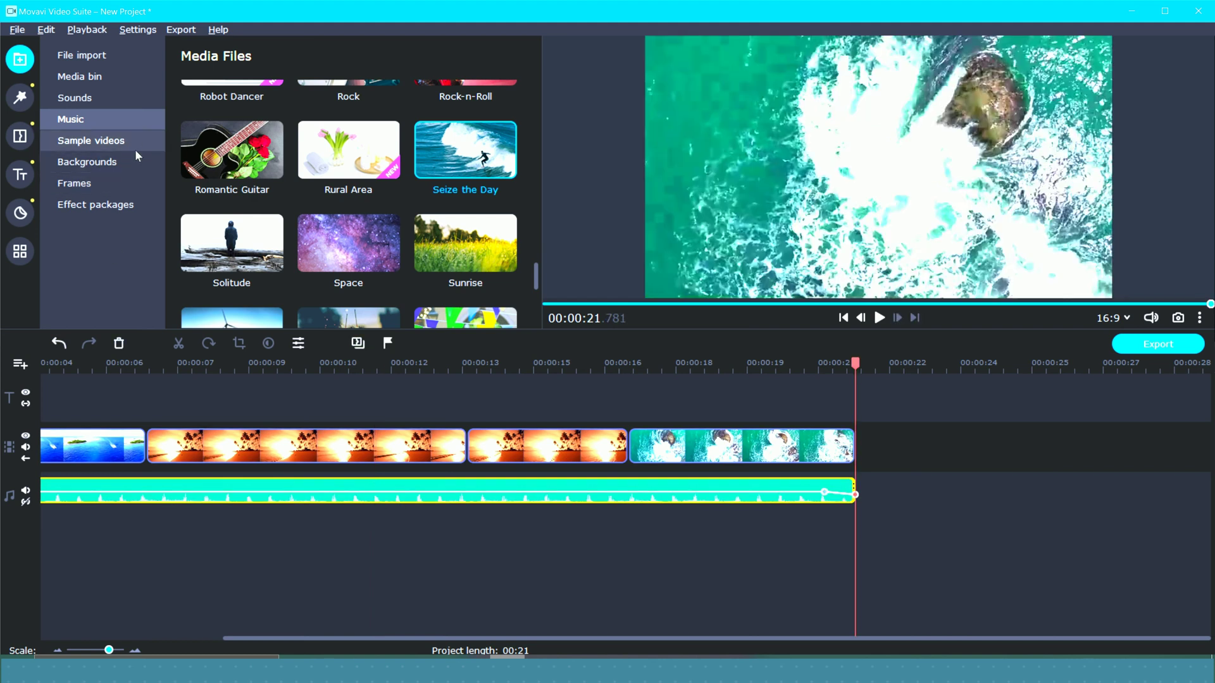
left_click(134, 149)
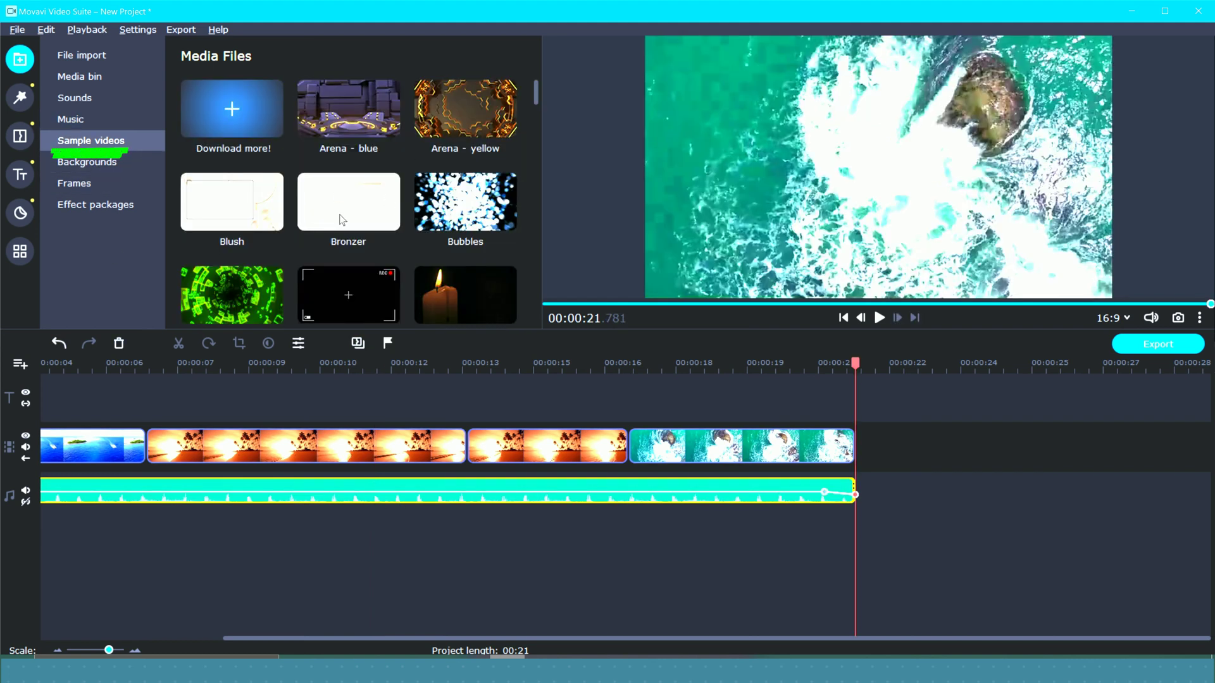
Scroll the Sample videos grid and preview the Bronzer and Digital key clips
scroll(340, 219, "down", 8)
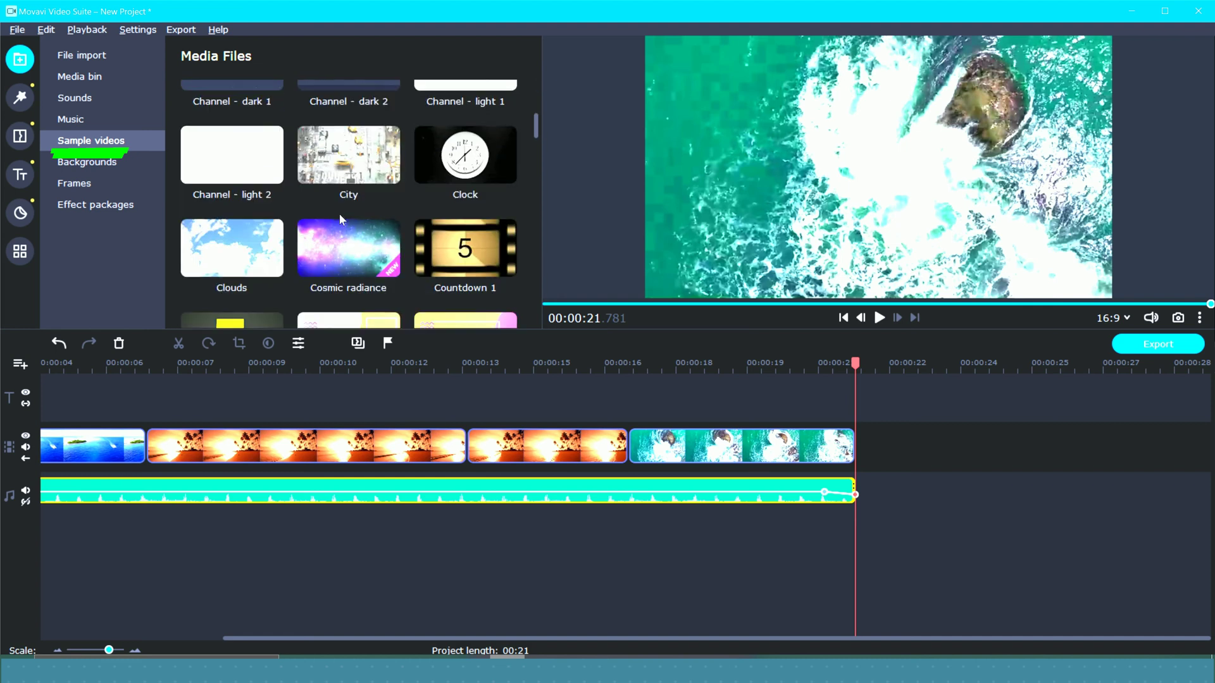
scroll(342, 219, "down", 10)
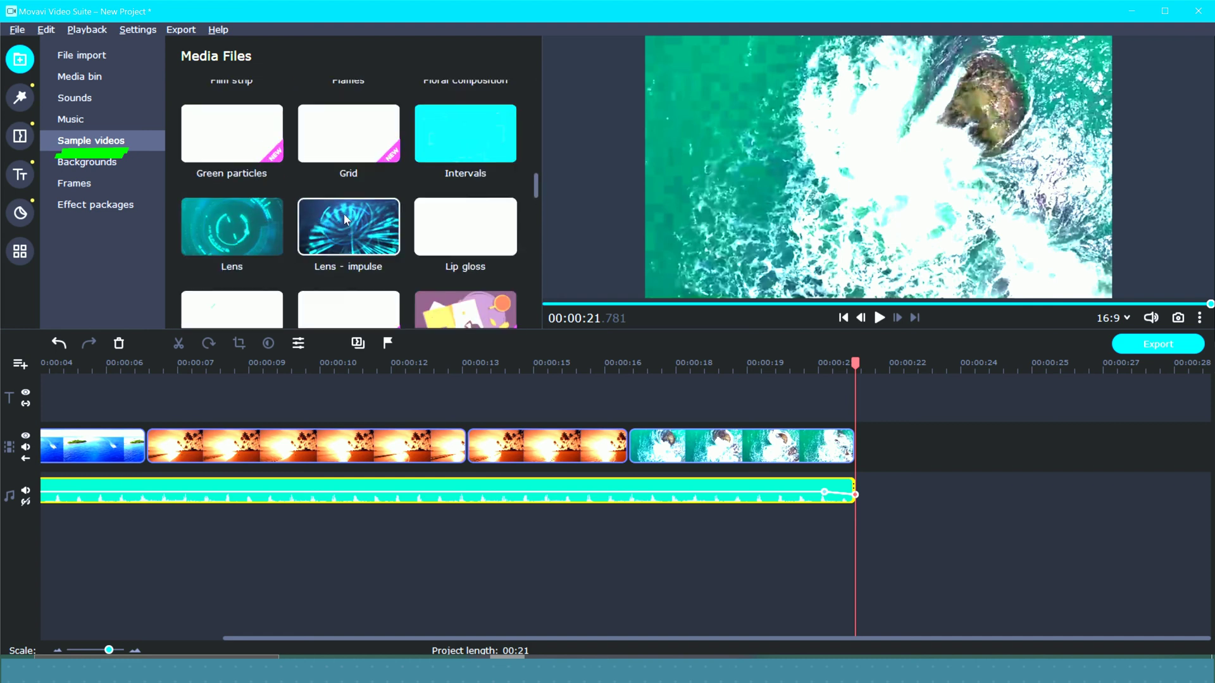
scroll(347, 219, "down", 8)
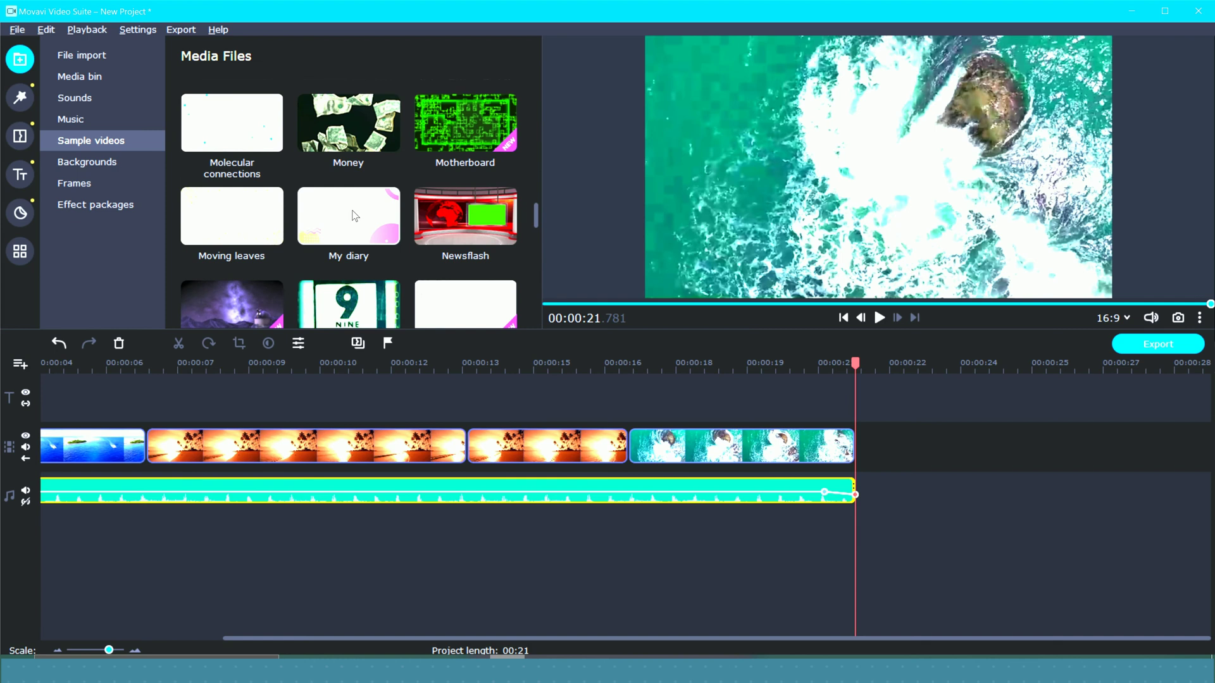
scroll(353, 215, "up", 20)
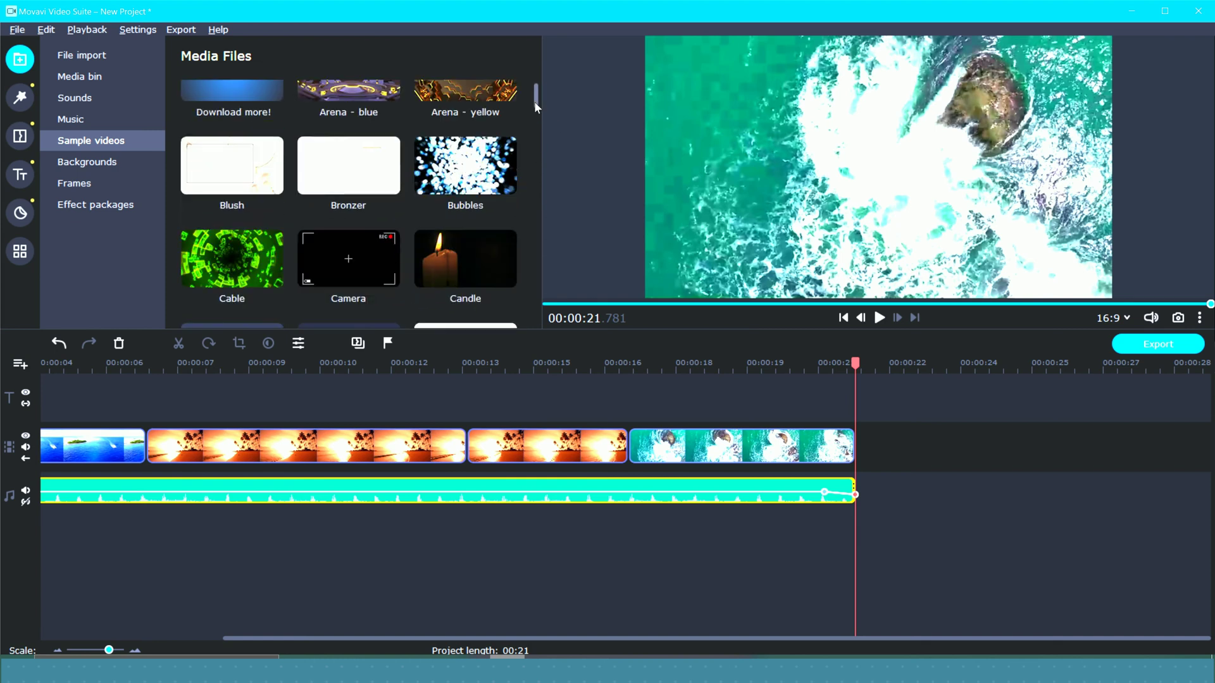
left_click_drag(535, 103, 535, 87)
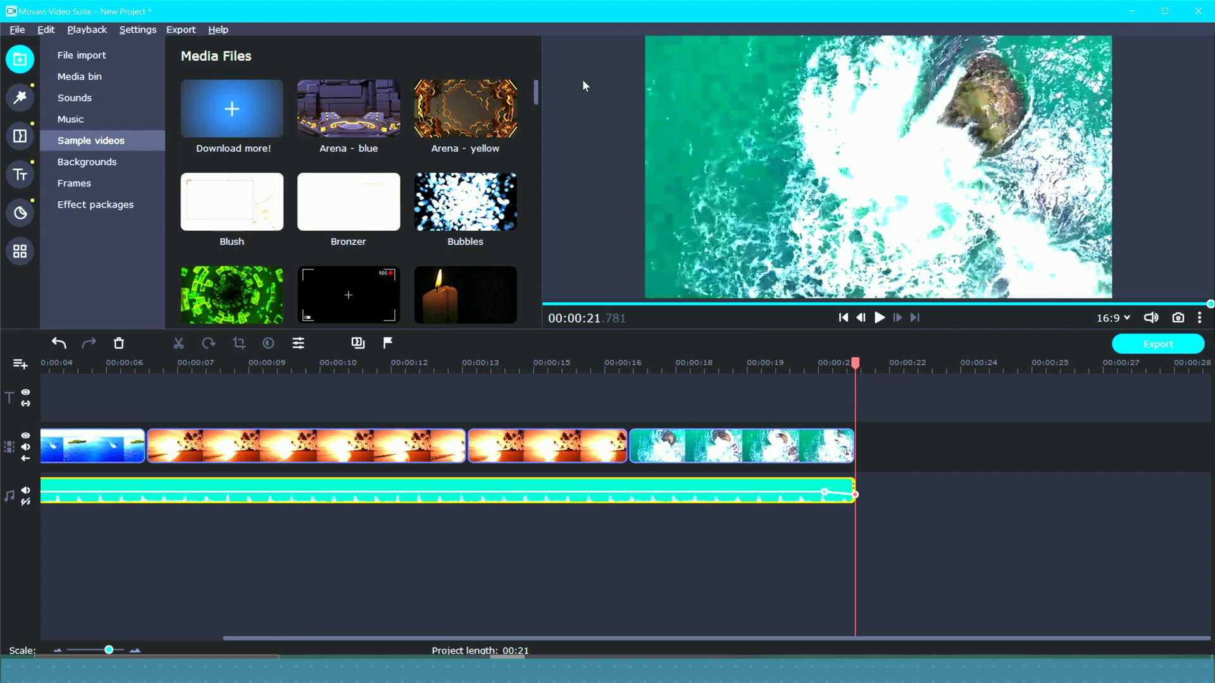
left_click(359, 214)
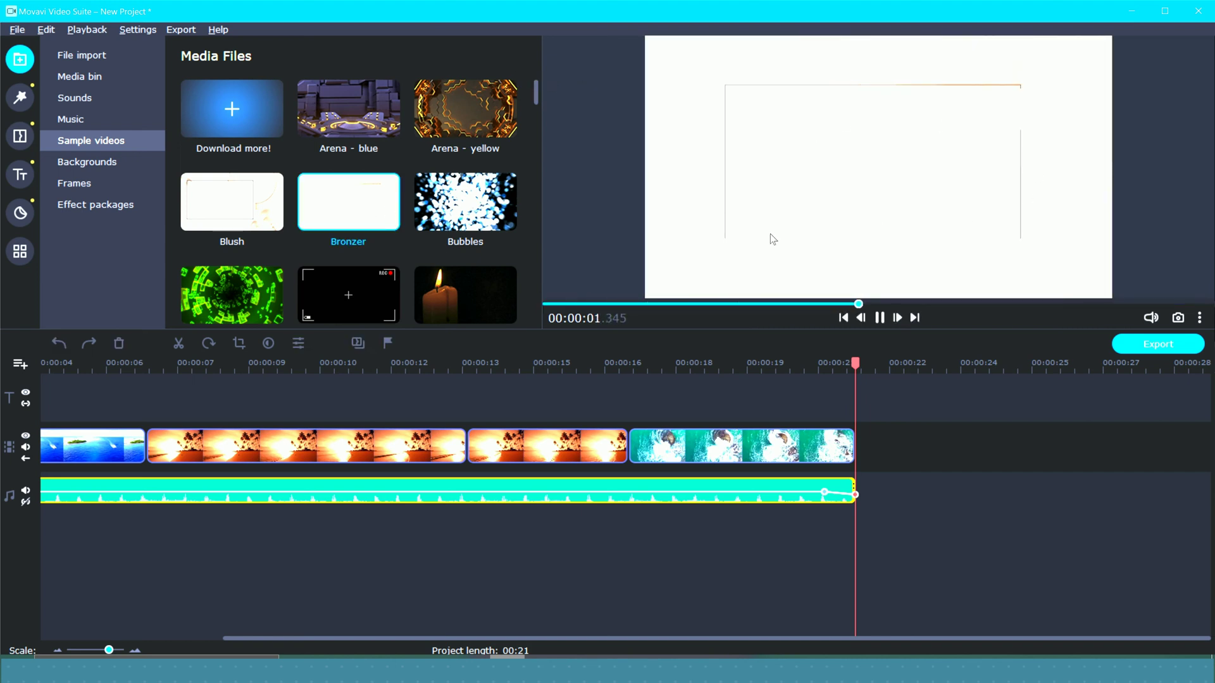
left_click(462, 215)
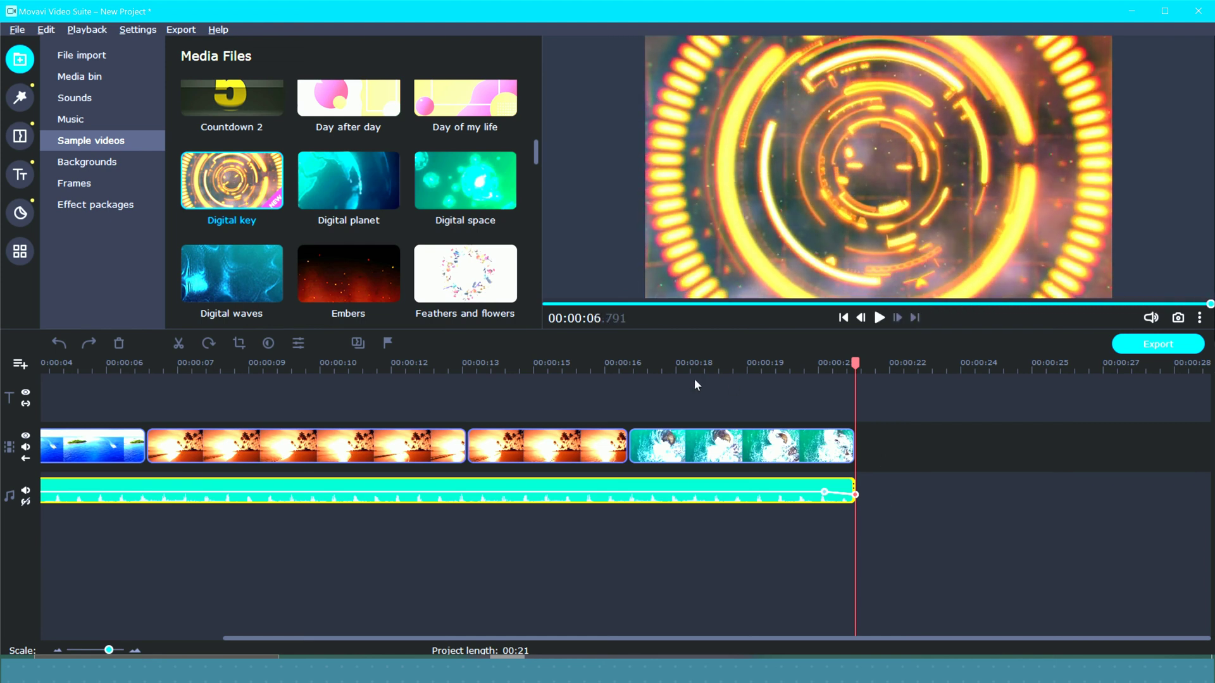
Put the Airy flowers frame from Backgrounds > Frames on the overlay track above the water clip
left_click(114, 162)
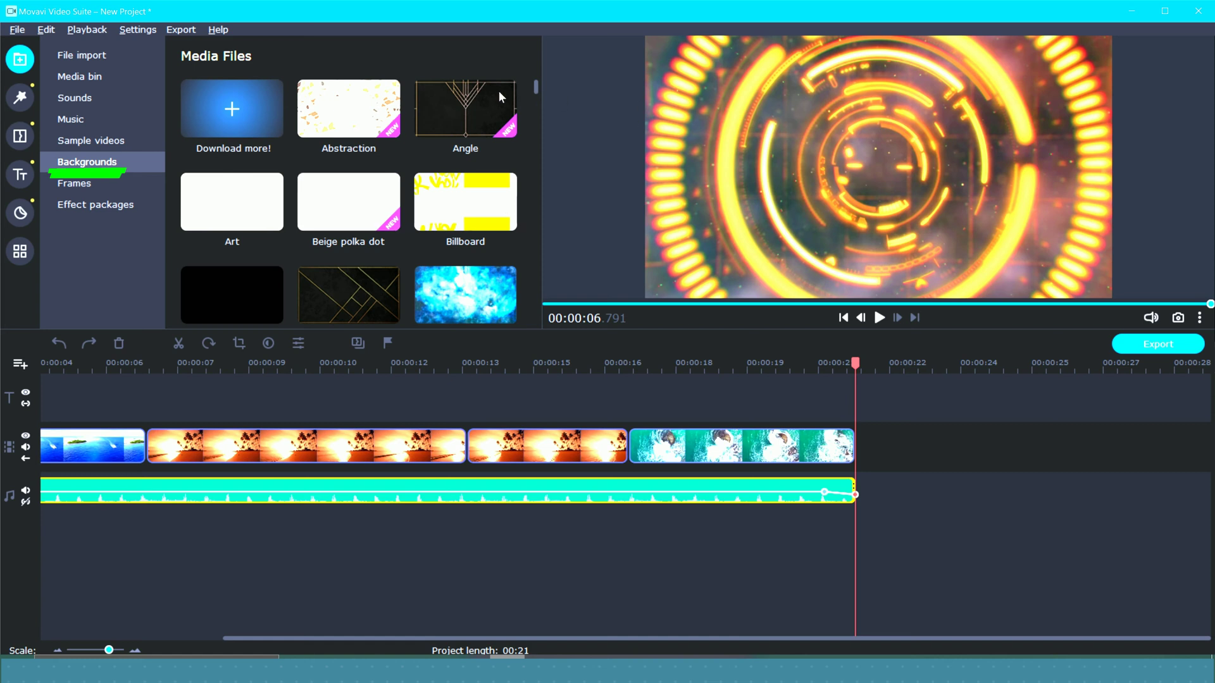
left_click_drag(536, 89, 544, 170)
left_click(76, 183)
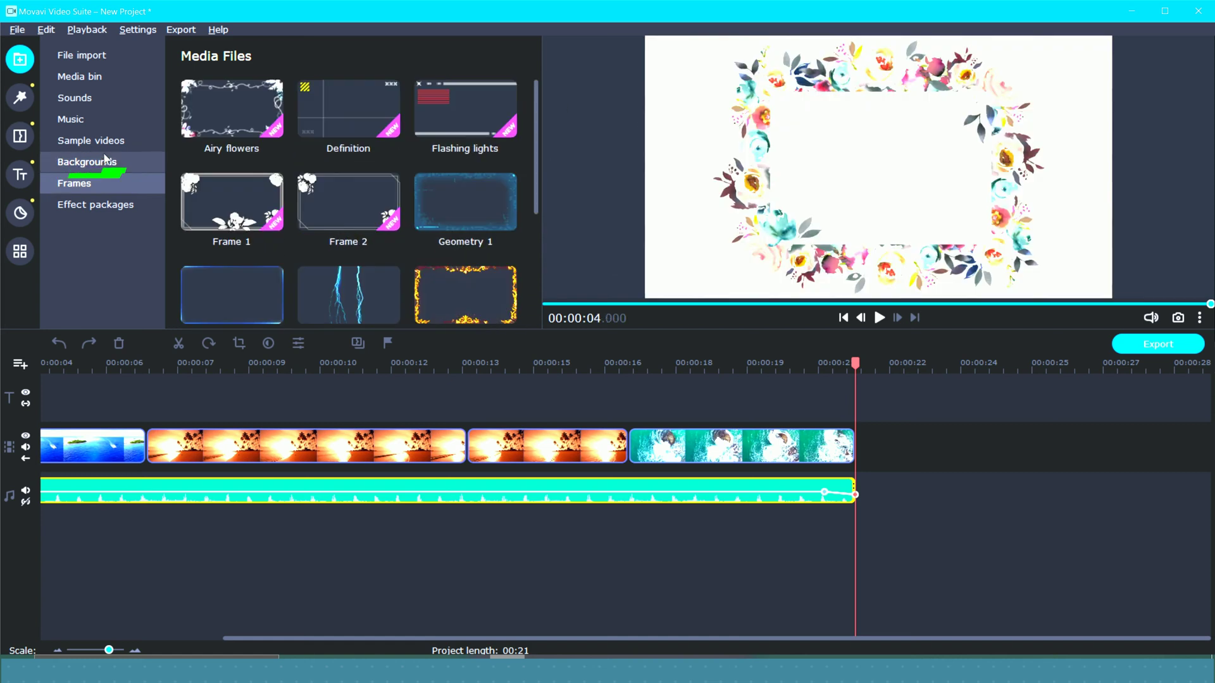
left_click(196, 129)
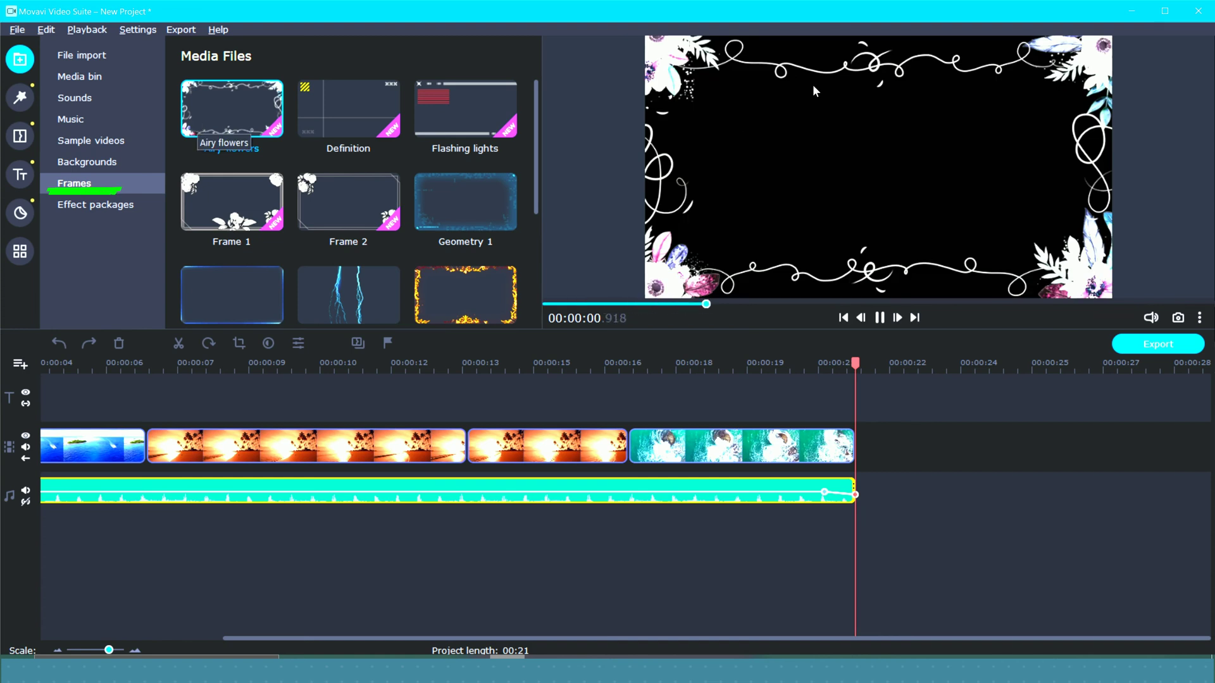
left_click_drag(231, 108, 630, 440)
mouse_move(698, 458)
left_mouse_down()
mouse_move(699, 405)
mouse_move(695, 450)
left_mouse_up()
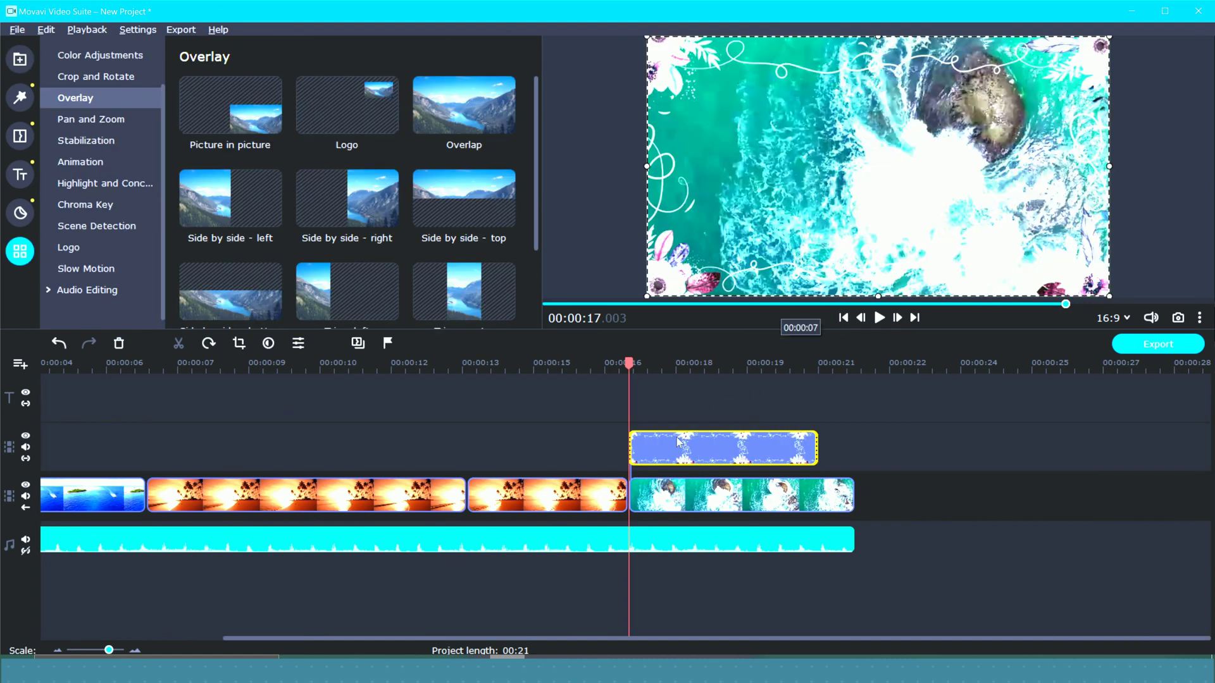
left_click(673, 499)
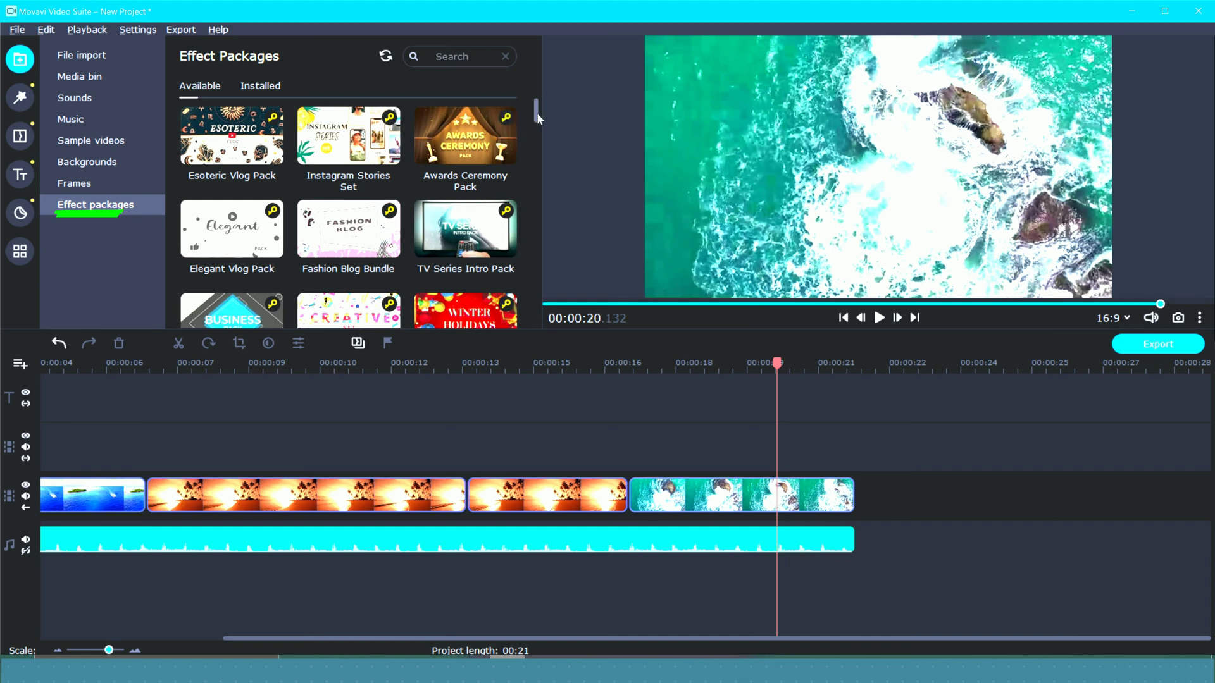
Scroll the Effect Packages list, then switch to the Filters library
mouse_move(536, 113)
left_mouse_down()
mouse_move(538, 131)
mouse_move(538, 103)
left_mouse_up()
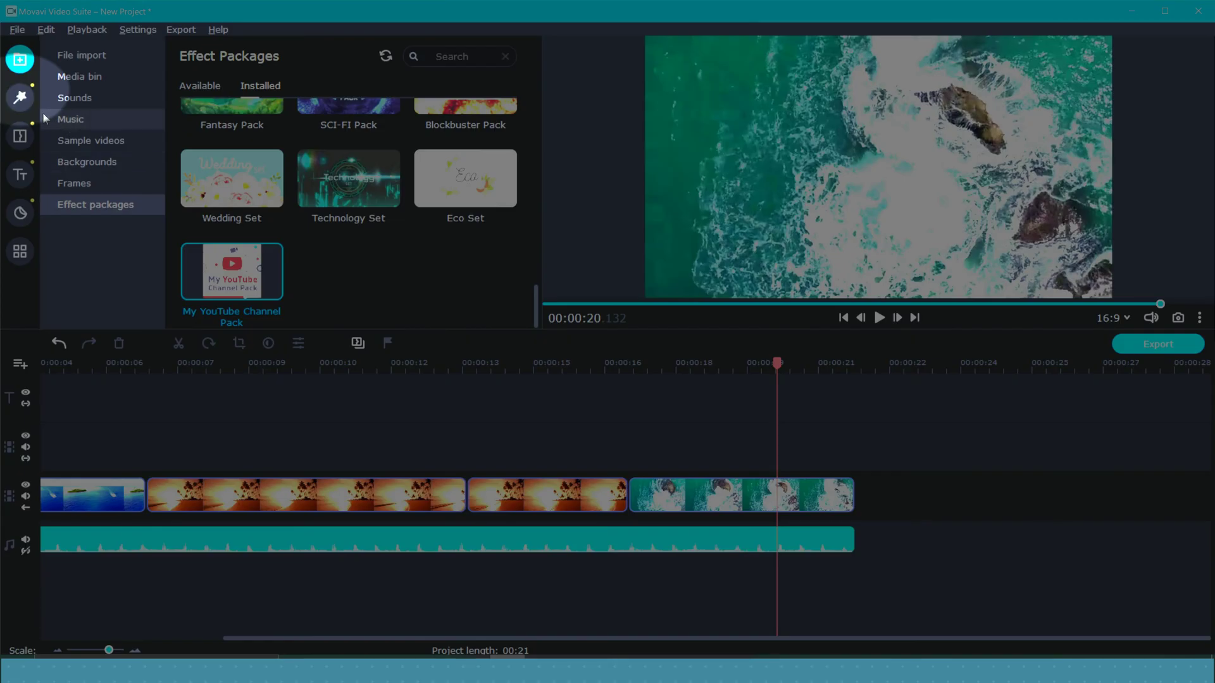
left_click(20, 97)
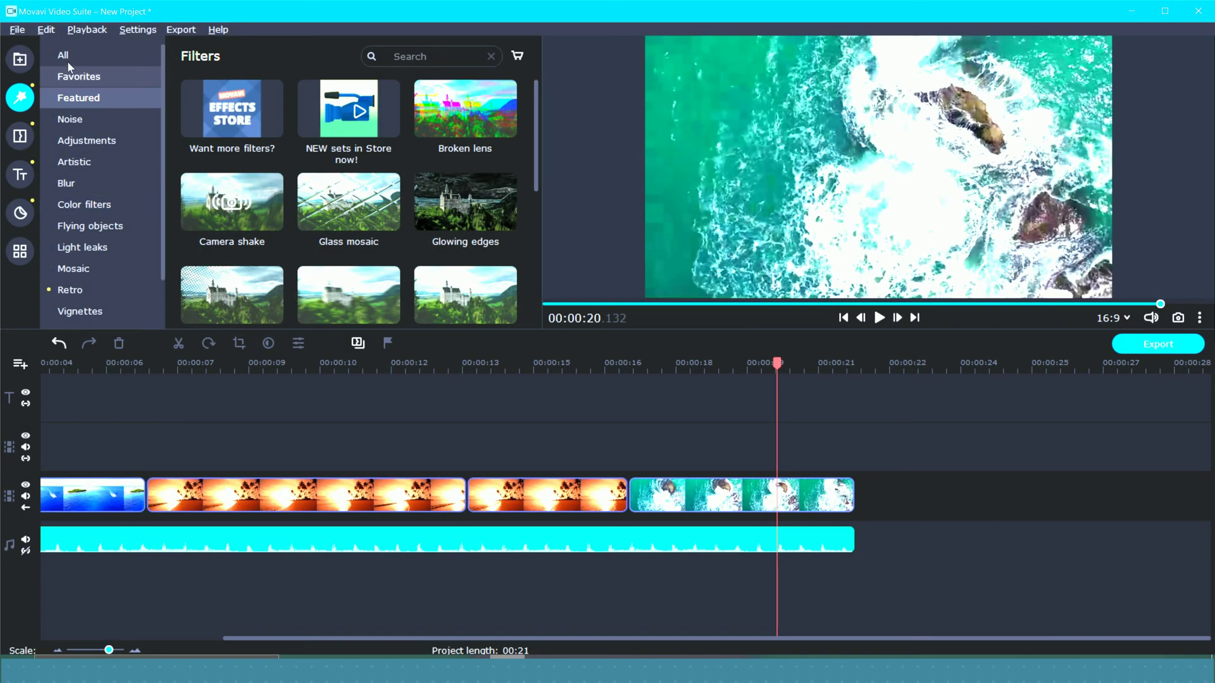
Preview the Camera shake and Paper planes effects from the Filters library
left_click(251, 213)
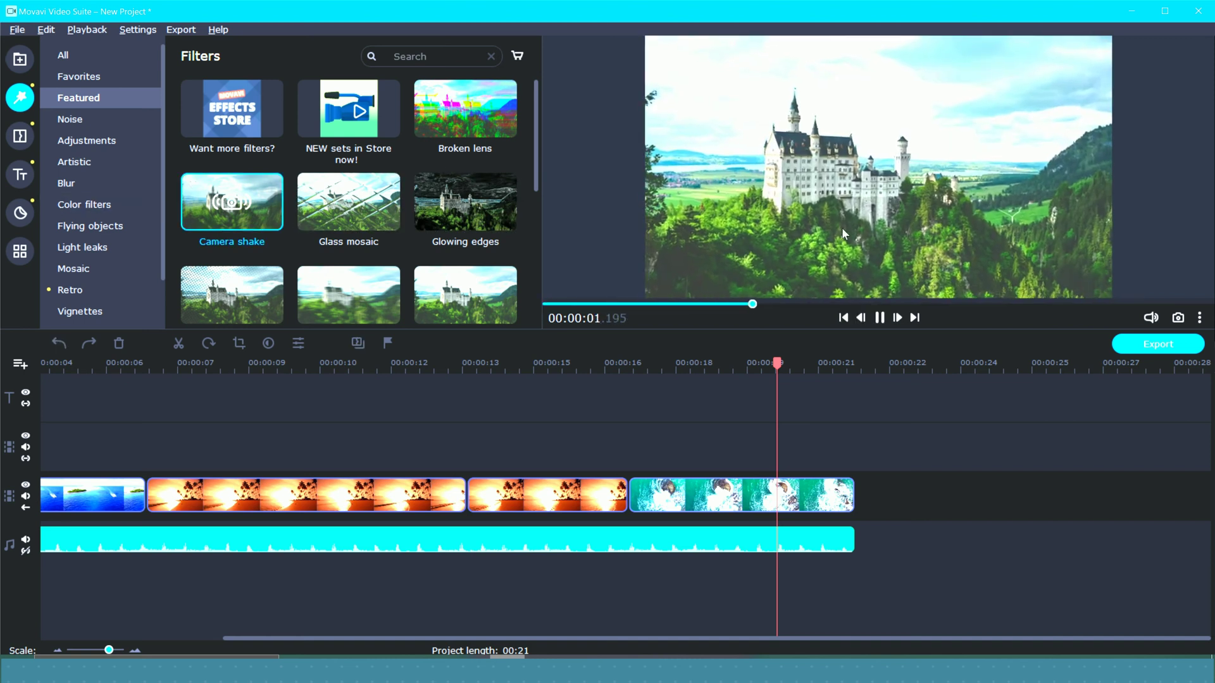
scroll(443, 228, "down", 3)
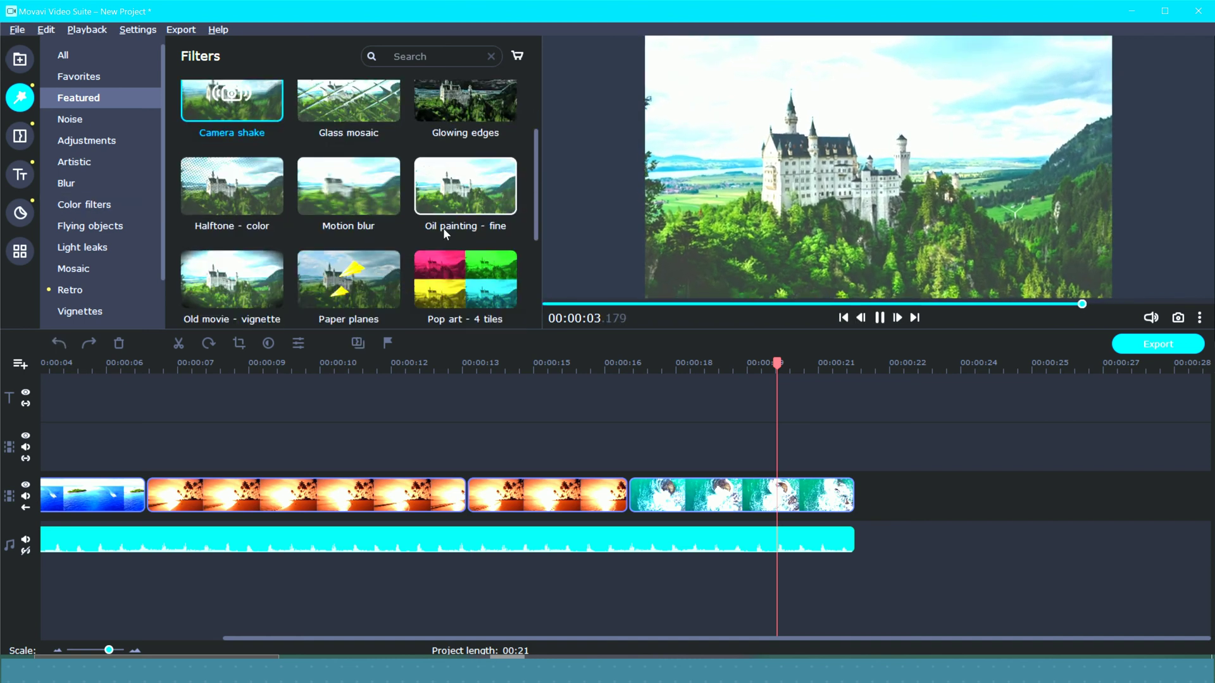
left_click(381, 227)
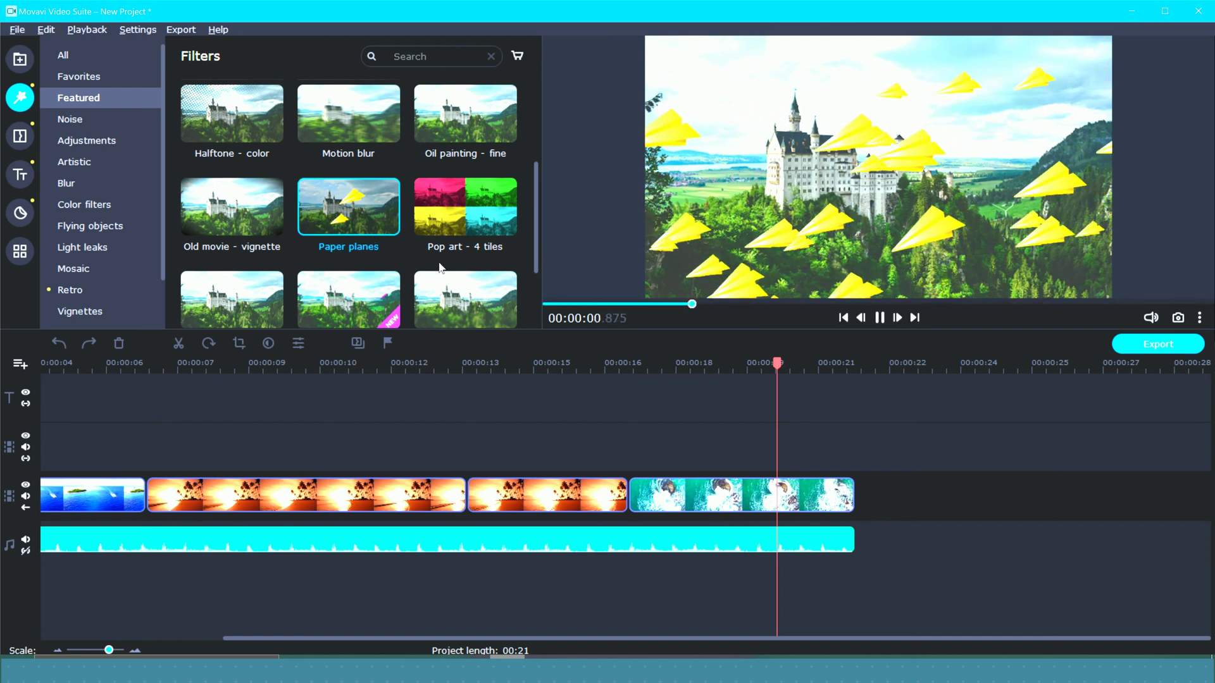
scroll(437, 262, "down", 2)
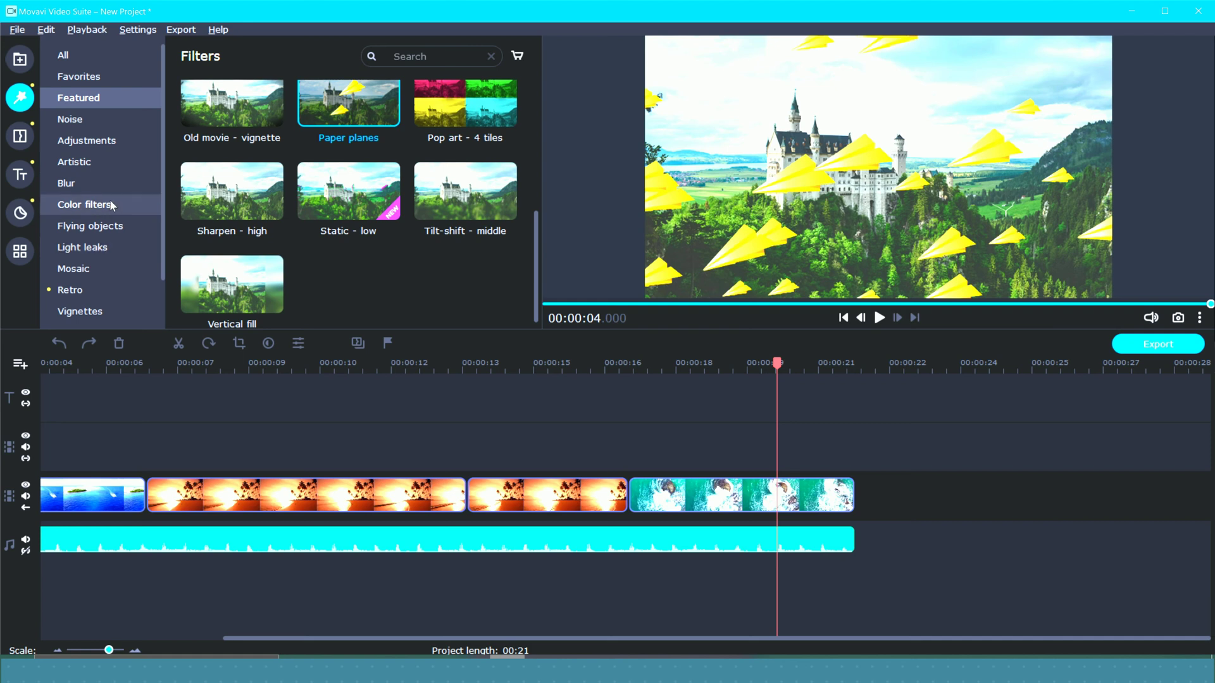
left_click(20, 136)
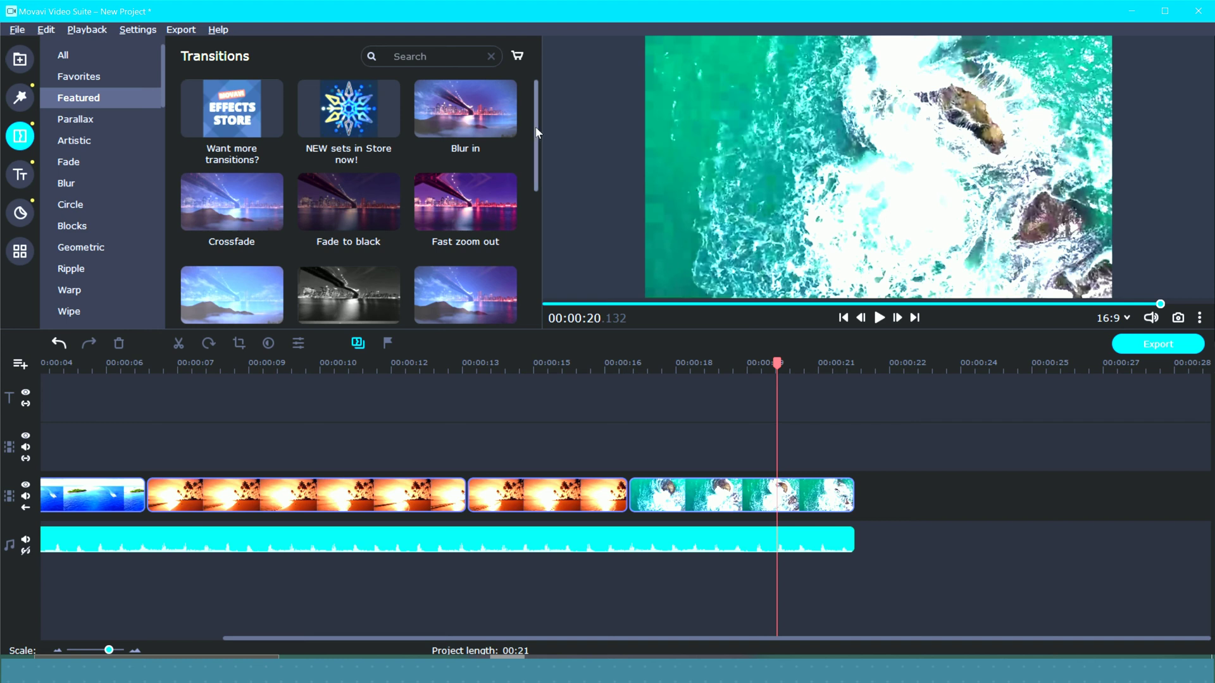
Preview the Fade to black and Blur in transitions in the Featured list
scroll(539, 141, "down", 1)
scroll(545, 126, "up", 1)
left_click(325, 186)
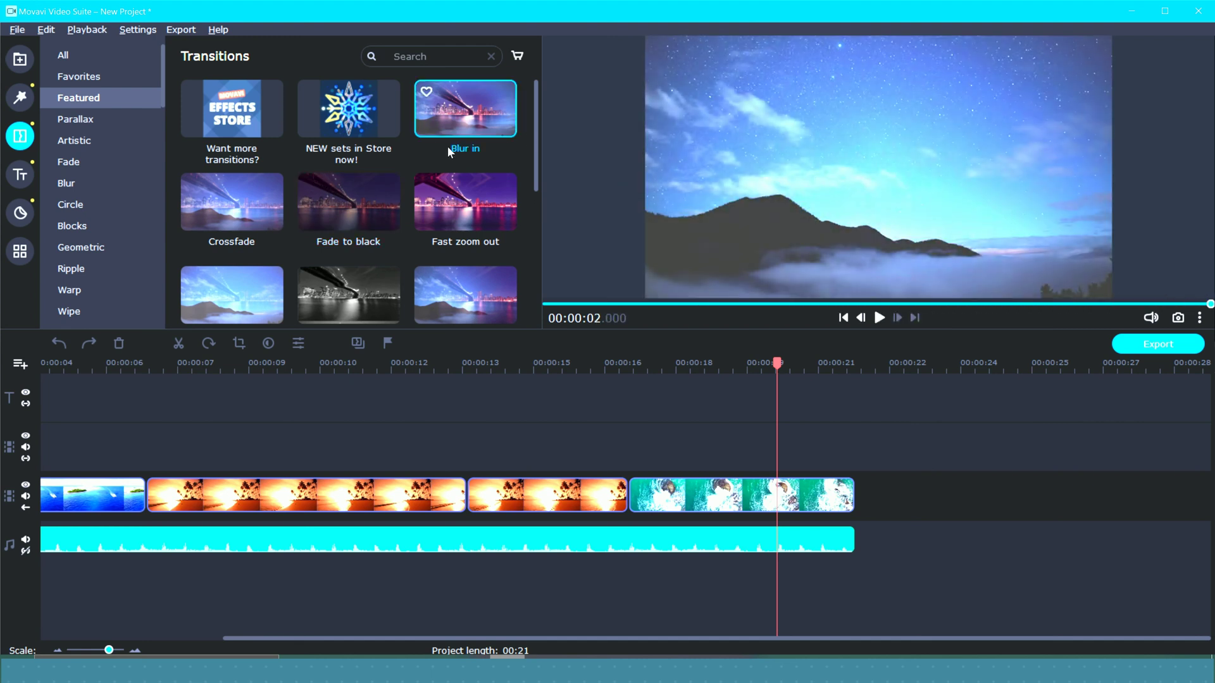
left_click(447, 146)
scroll(437, 139, "down", 1)
scroll(405, 235, "down", 1)
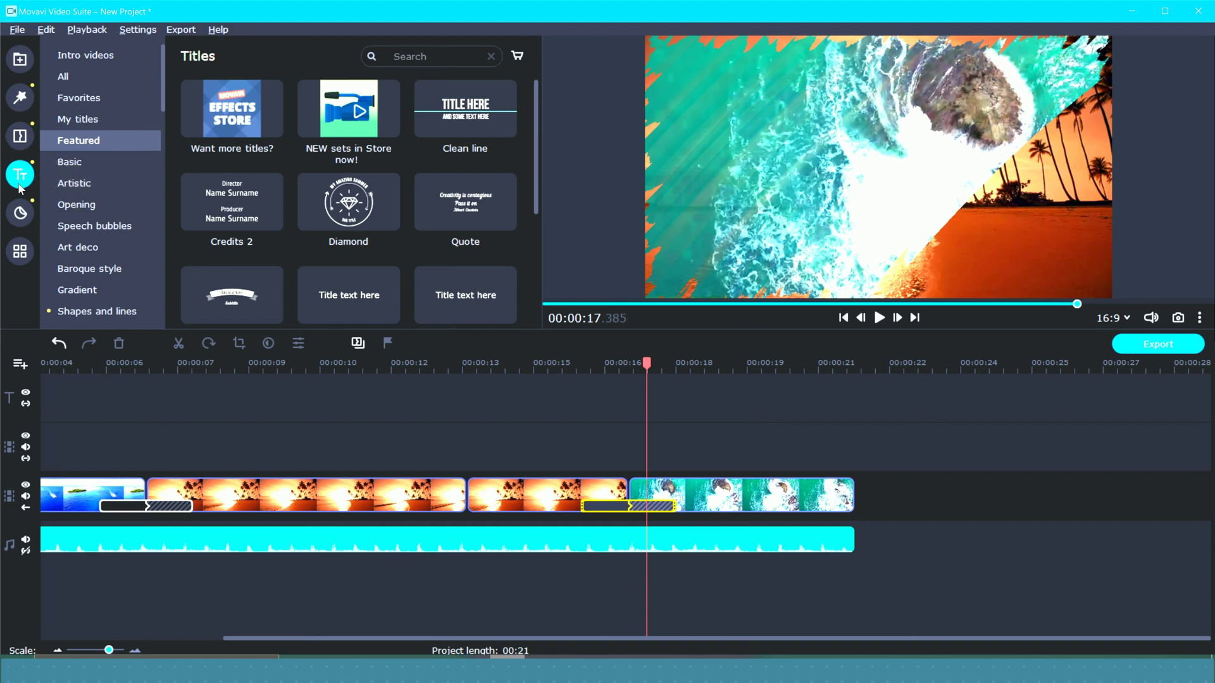
Place the Clean contrast opening title on the title track
left_click(104, 203)
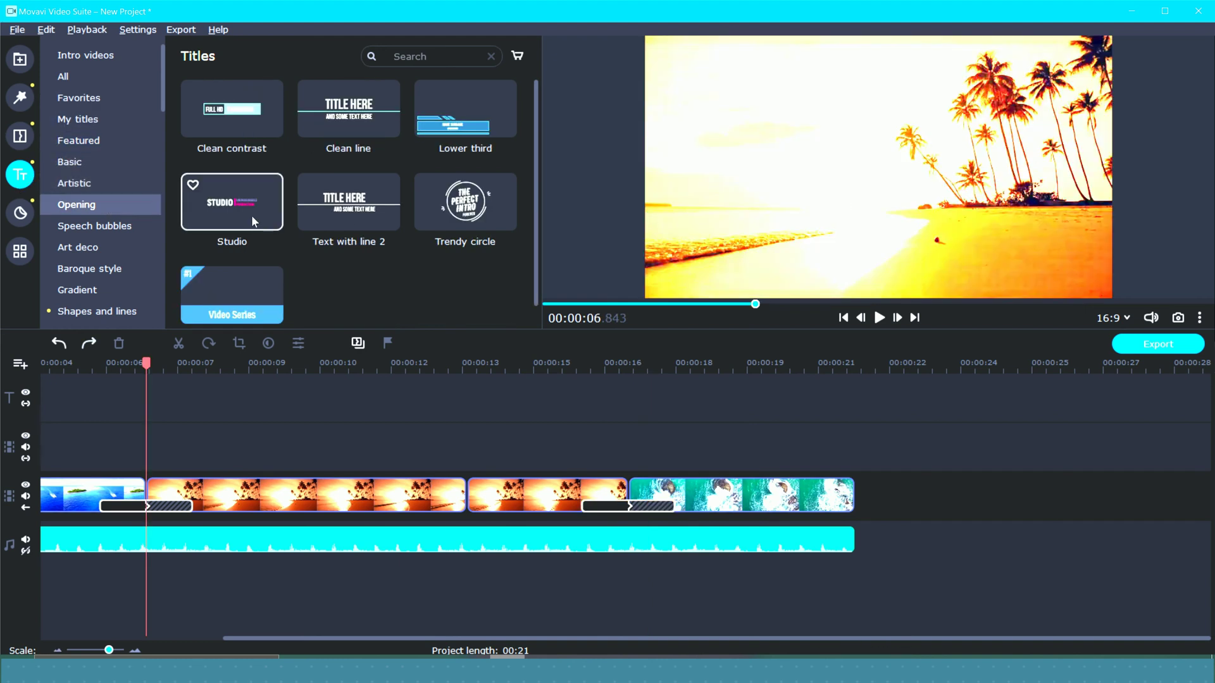
left_click(250, 101)
left_click_drag(250, 102, 810, 436)
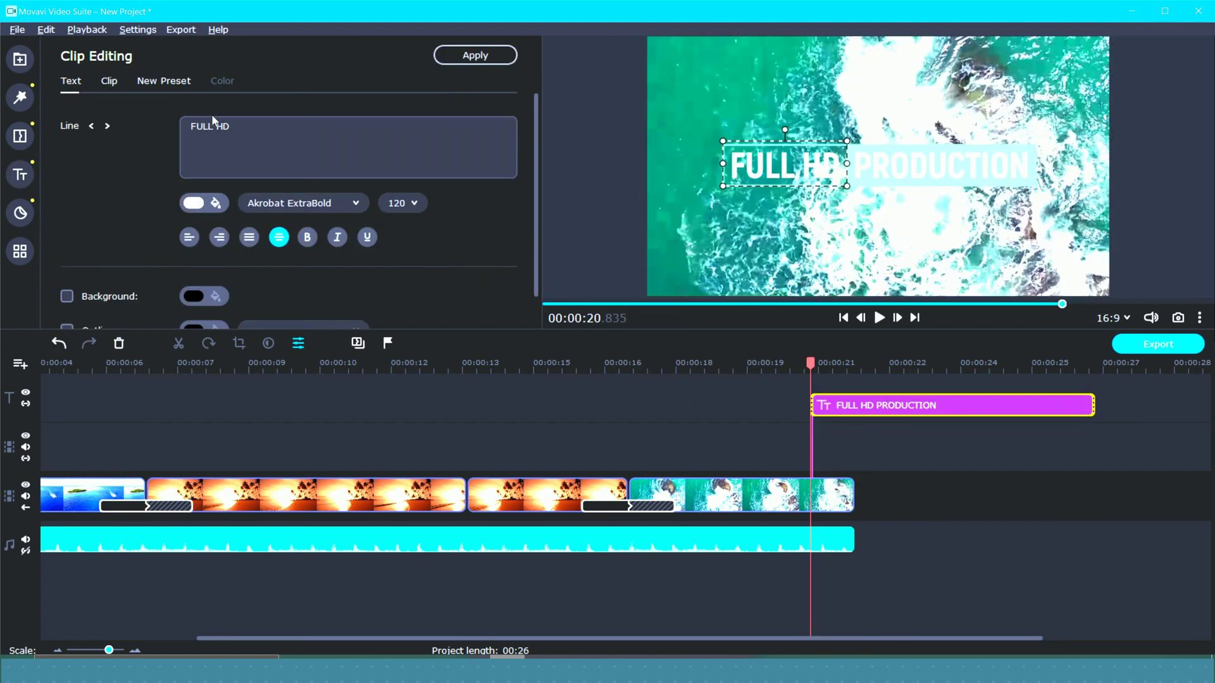
Change the title text to 'Thanks for watching' and shift it to end with the video
left_click(238, 137)
triple_click(242, 135)
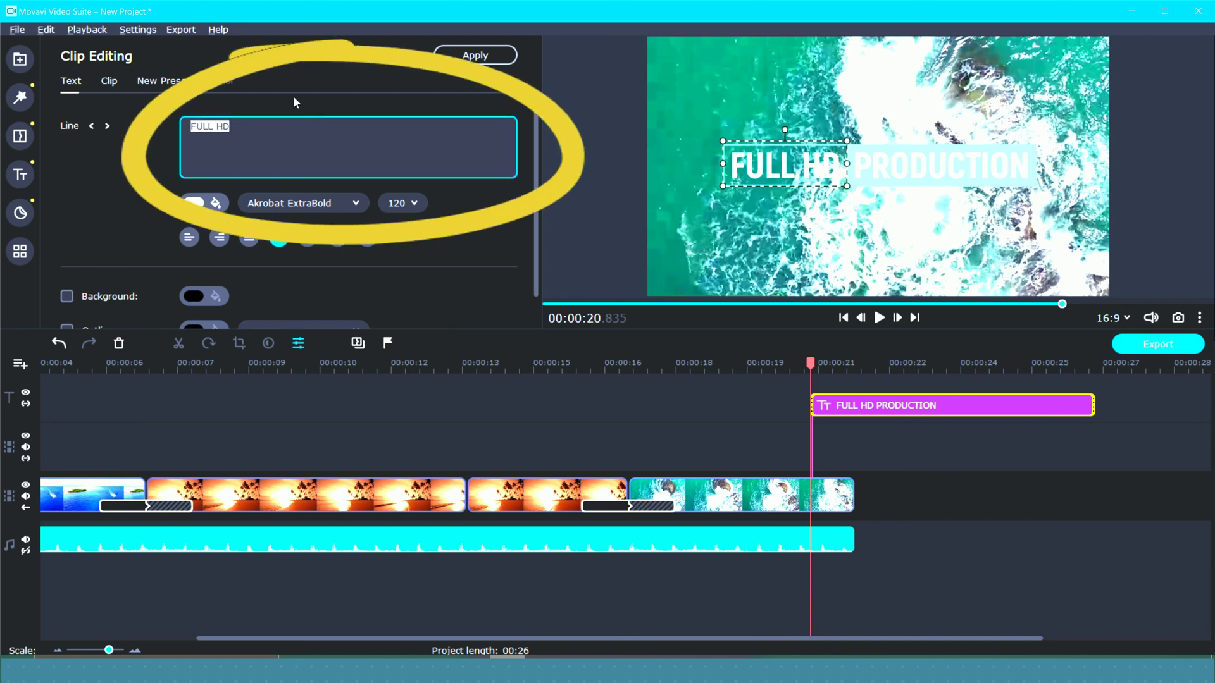
type("Thanks")
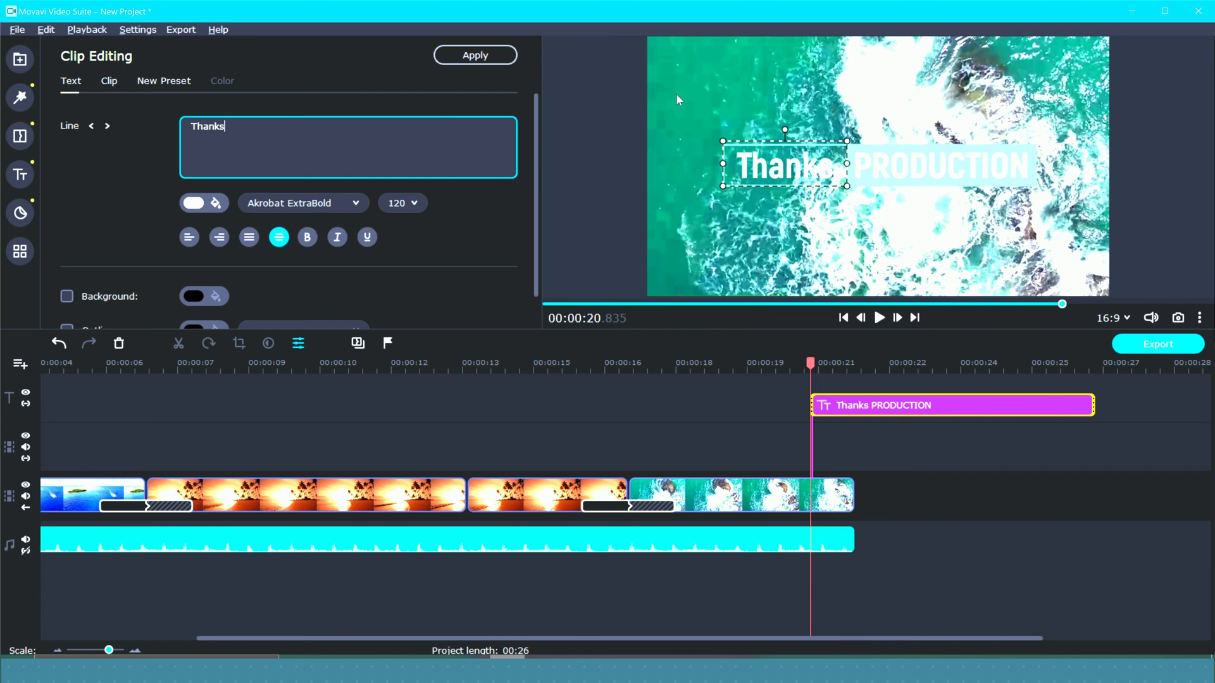
double_click(885, 168)
type("for watching")
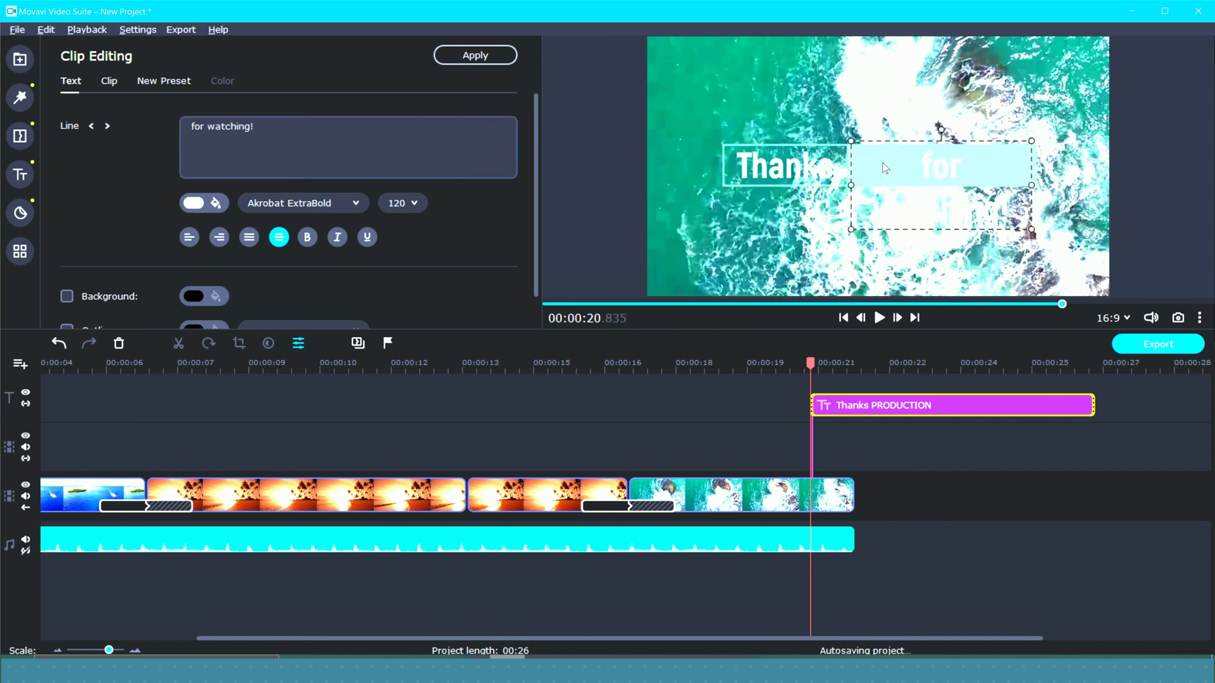
left_click_drag(1031, 411, 918, 417)
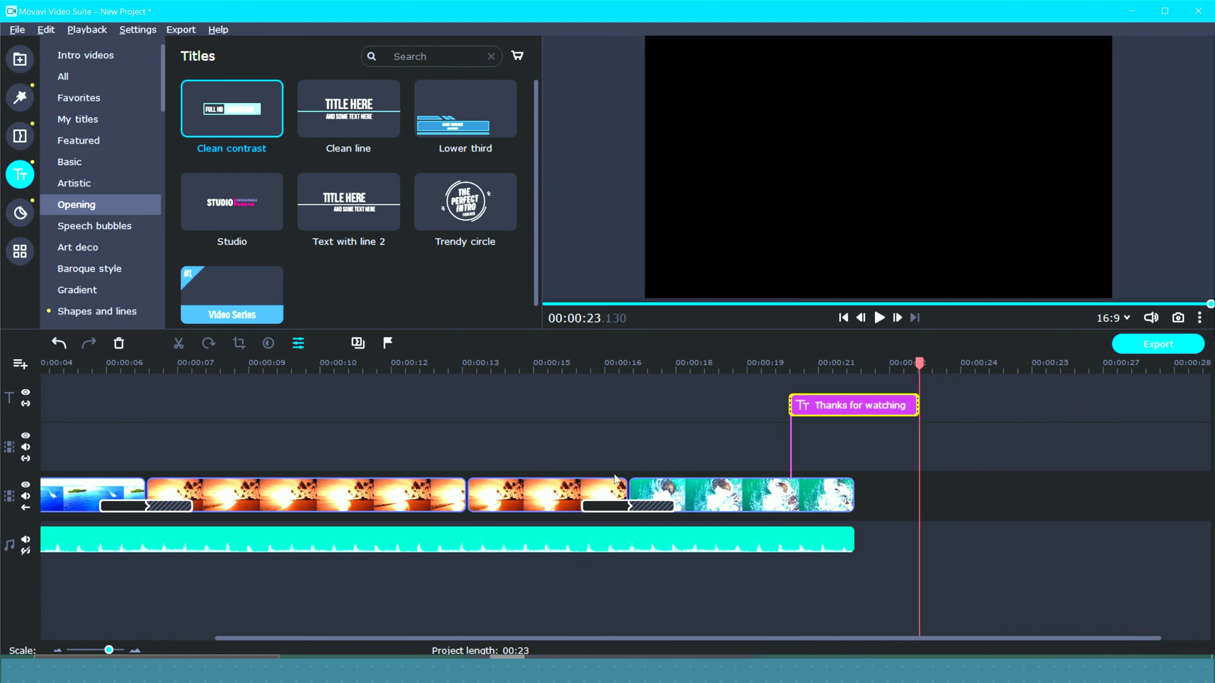
Browse all stickers, previewing Column of smoke and Figure splashes
left_click(20, 214)
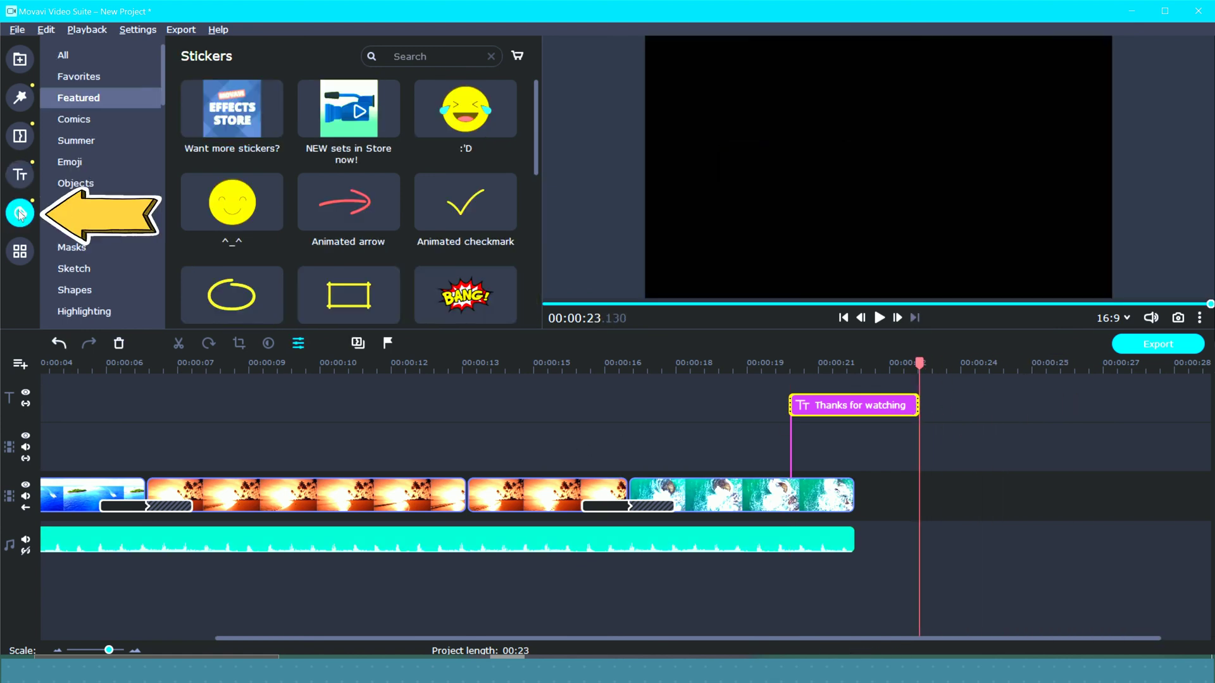
left_click(75, 57)
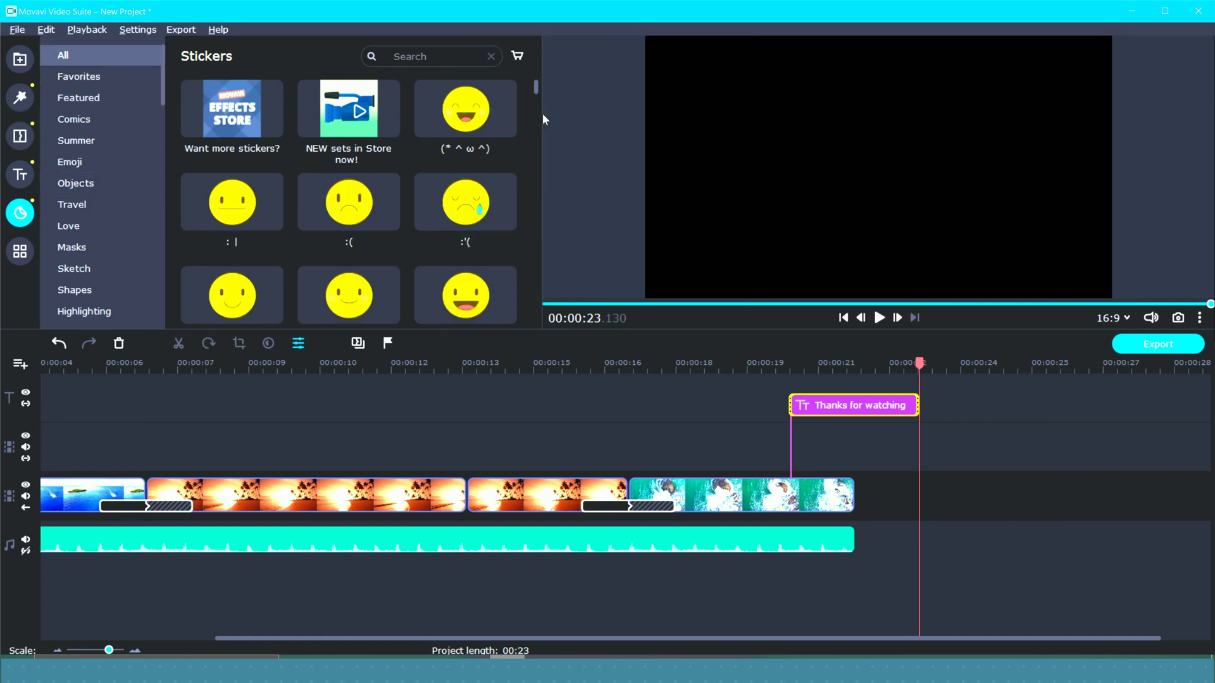
left_click_drag(537, 88, 563, 138)
scroll(479, 241, "down", 2)
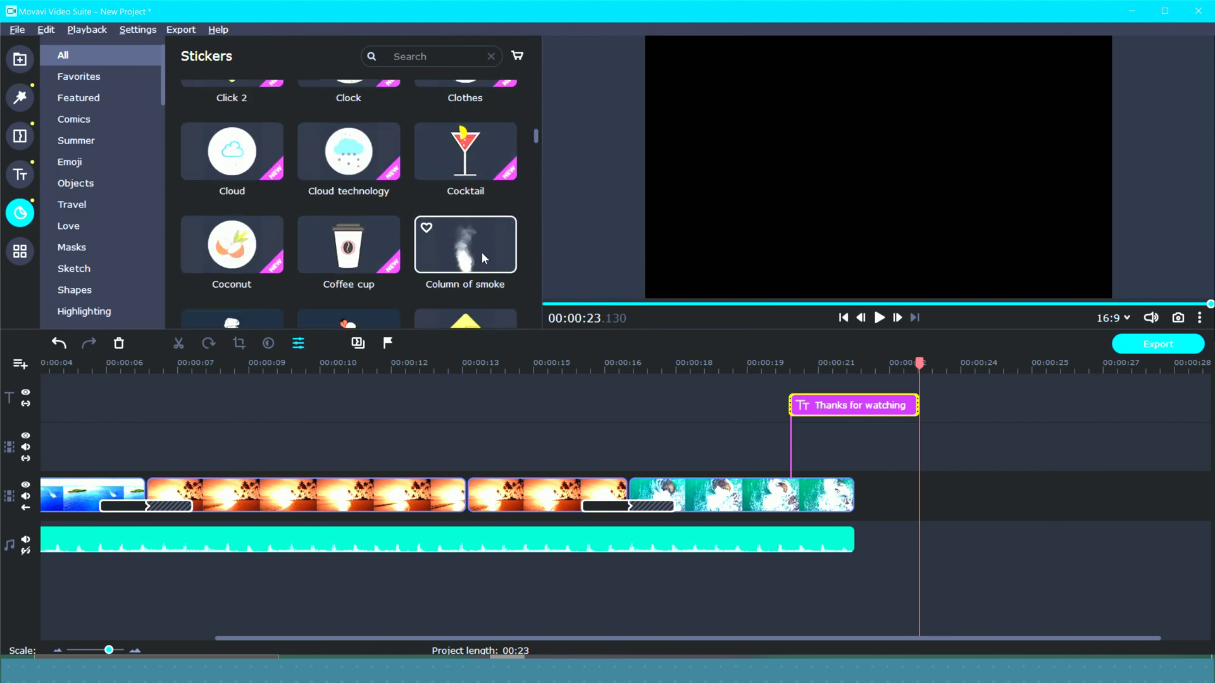
left_click(476, 249)
left_click_drag(531, 145, 533, 181)
left_click(351, 228)
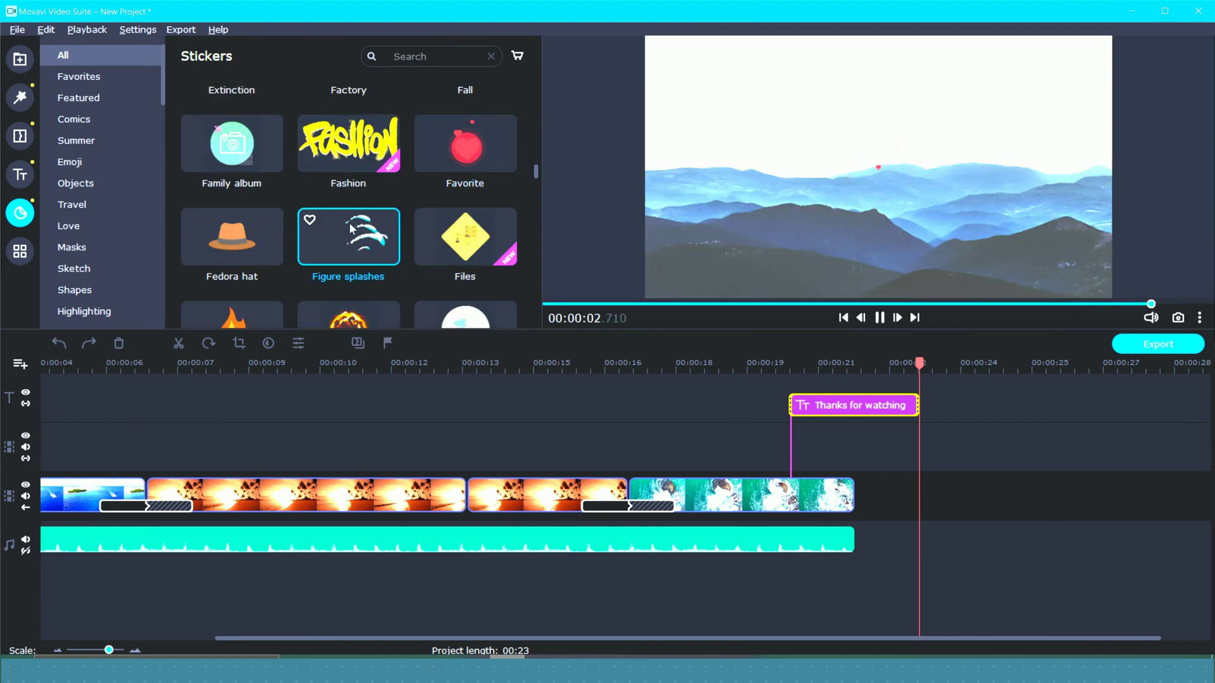
scroll(479, 271, "down", 2)
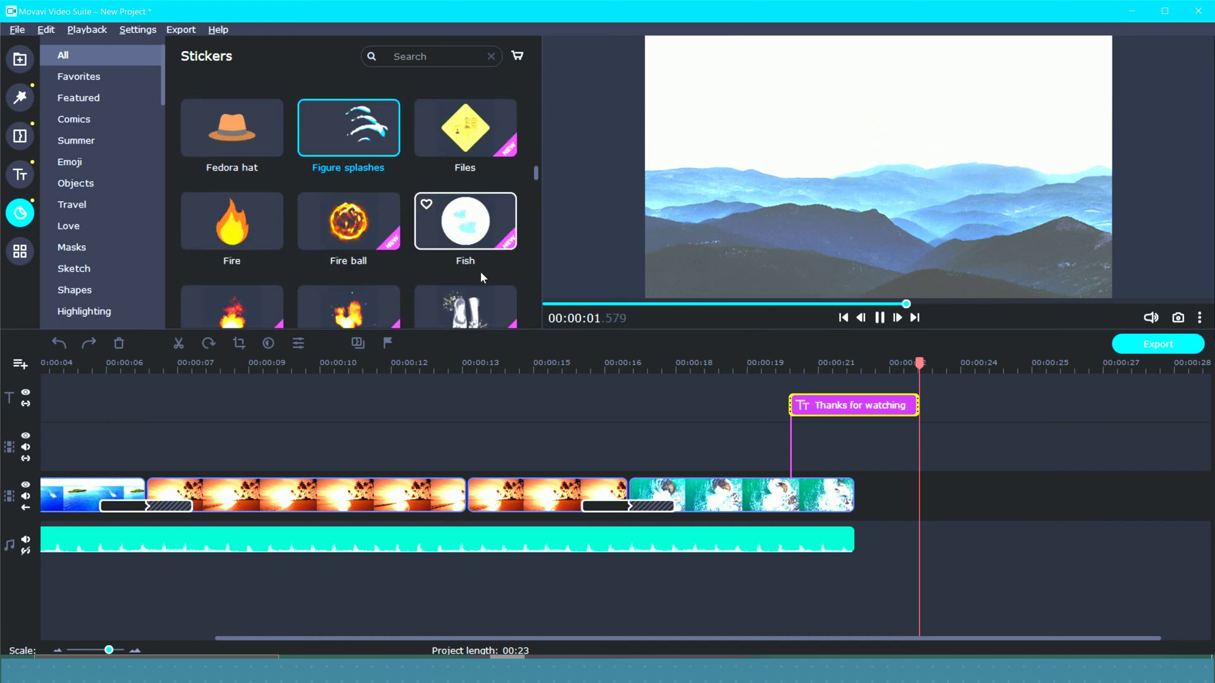
scroll(356, 153, "down", 3)
scroll(318, 263, "up", 4)
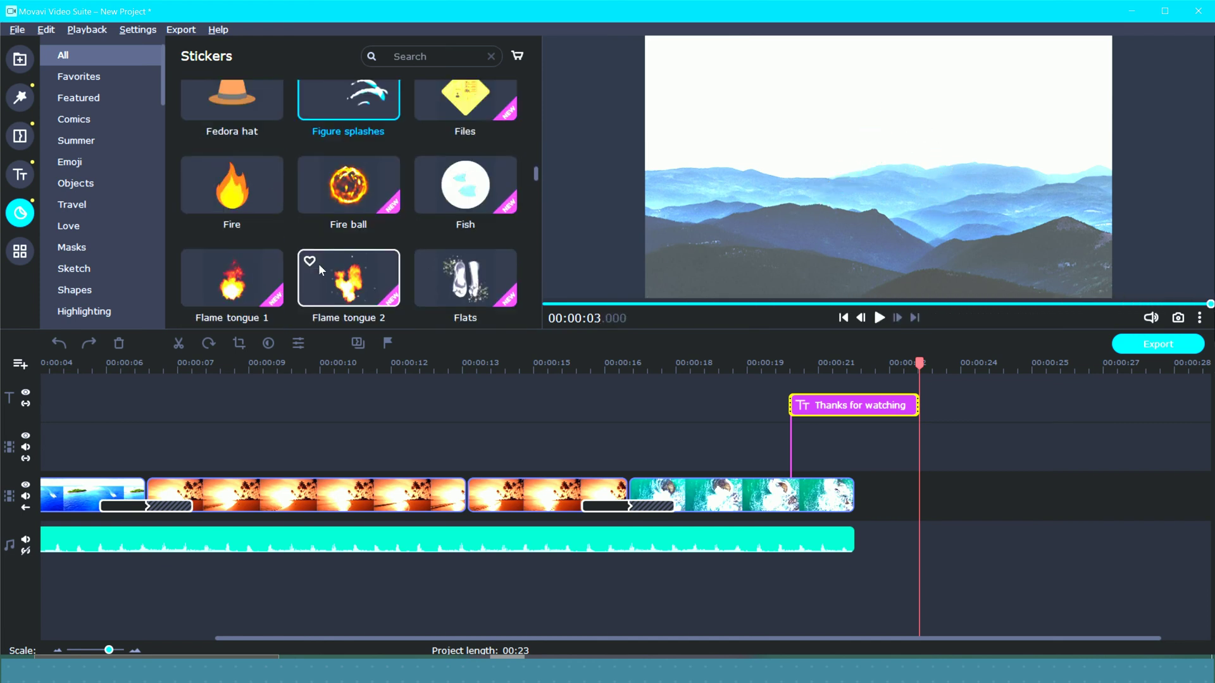
Add Figure splashes at about 00:00:18, move it left in the frame and tilt it steeply
left_click_drag(367, 193, 654, 431)
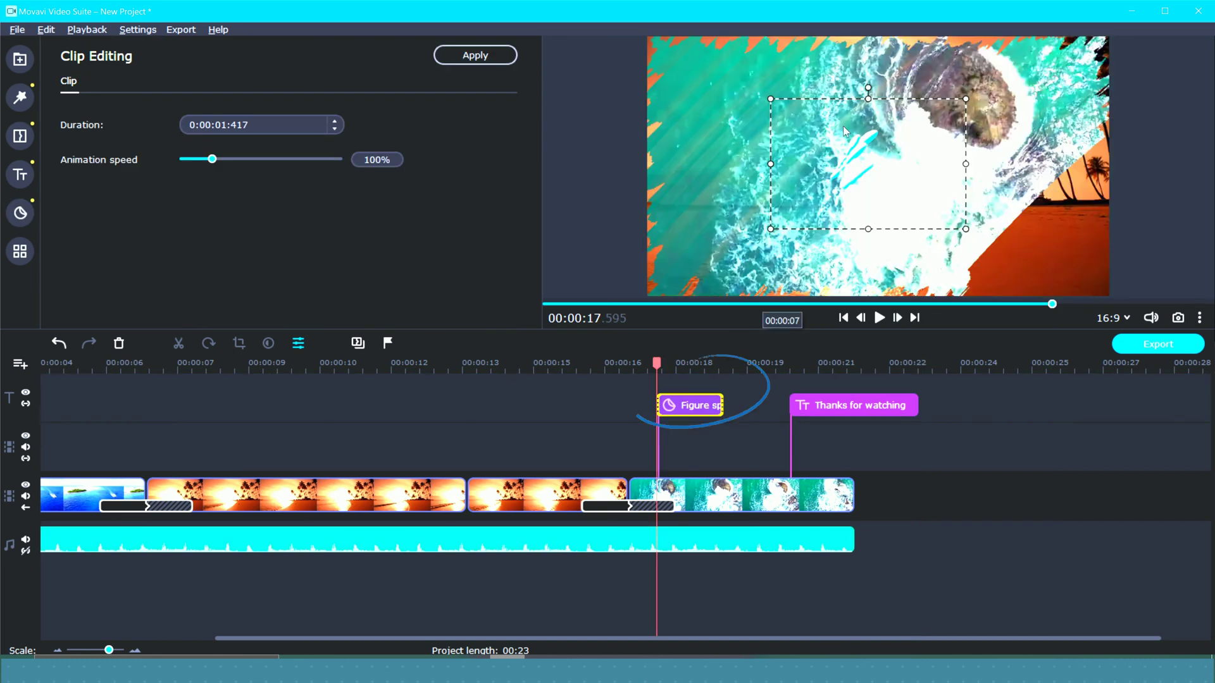
left_click_drag(721, 400, 749, 400)
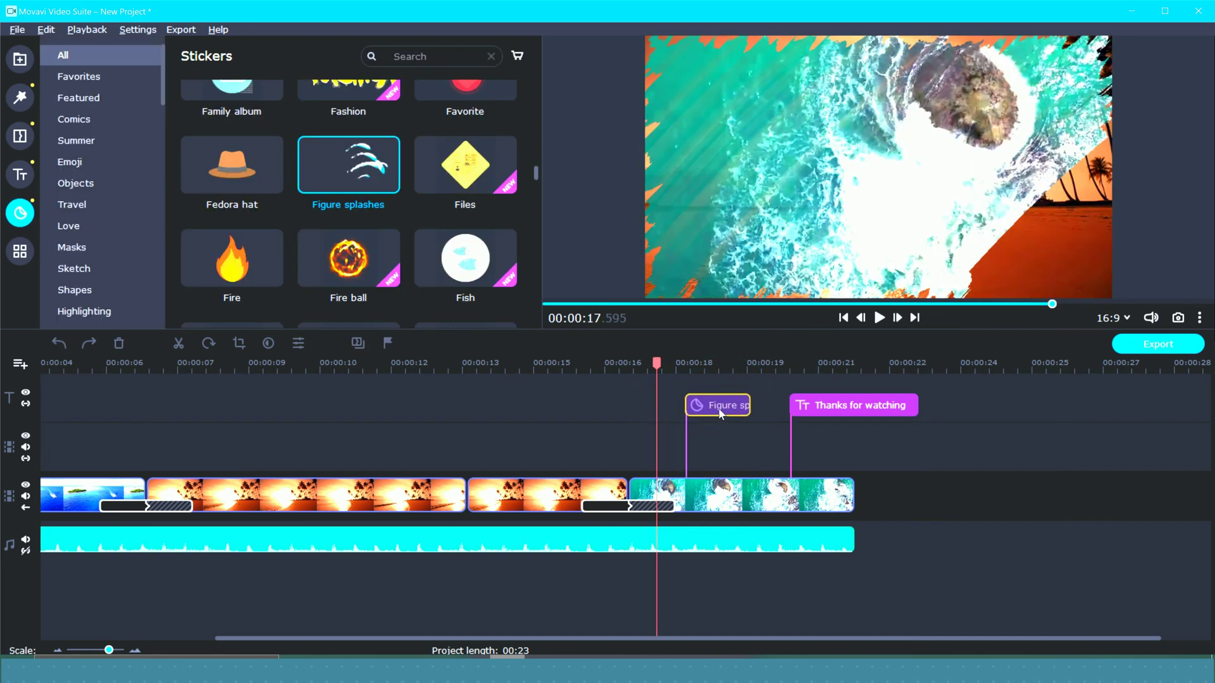
left_click(730, 405)
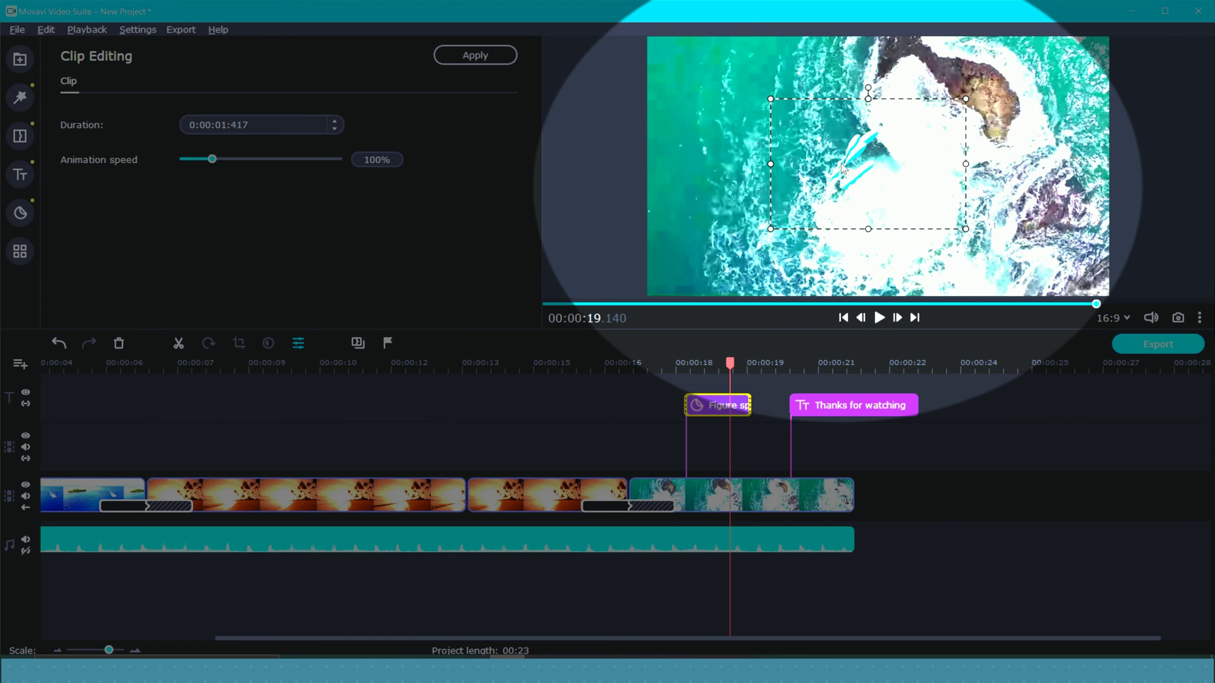
left_click_drag(910, 183, 793, 183)
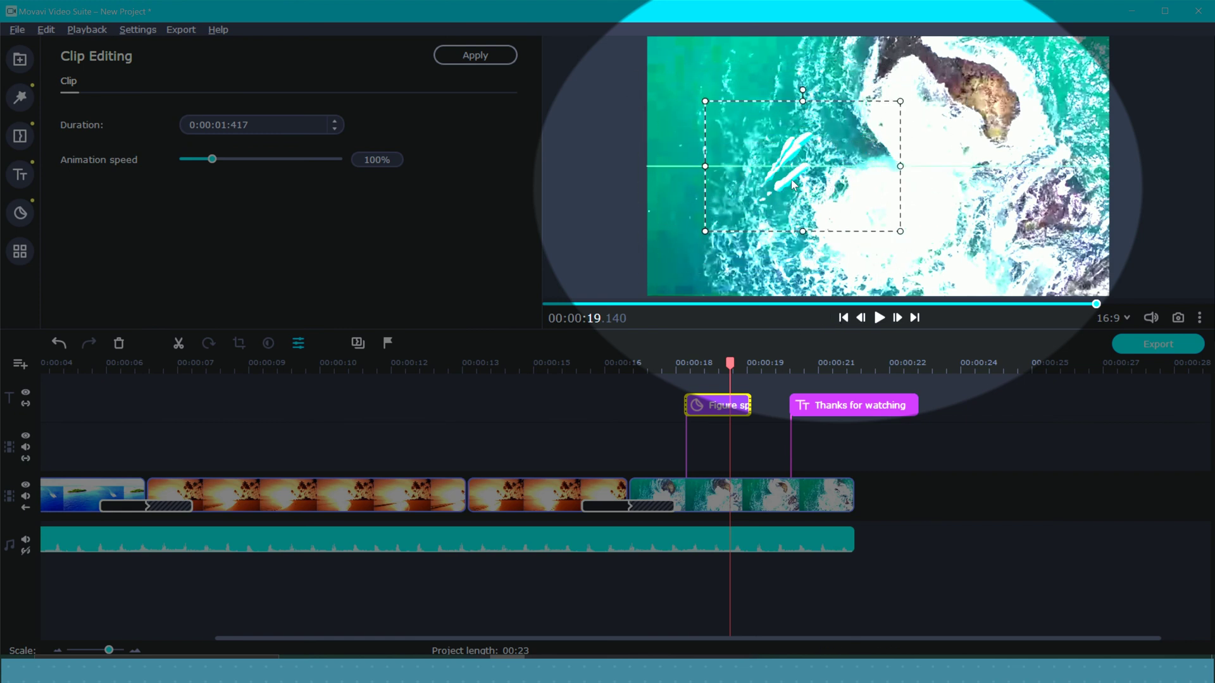
left_click_drag(802, 92, 778, 183)
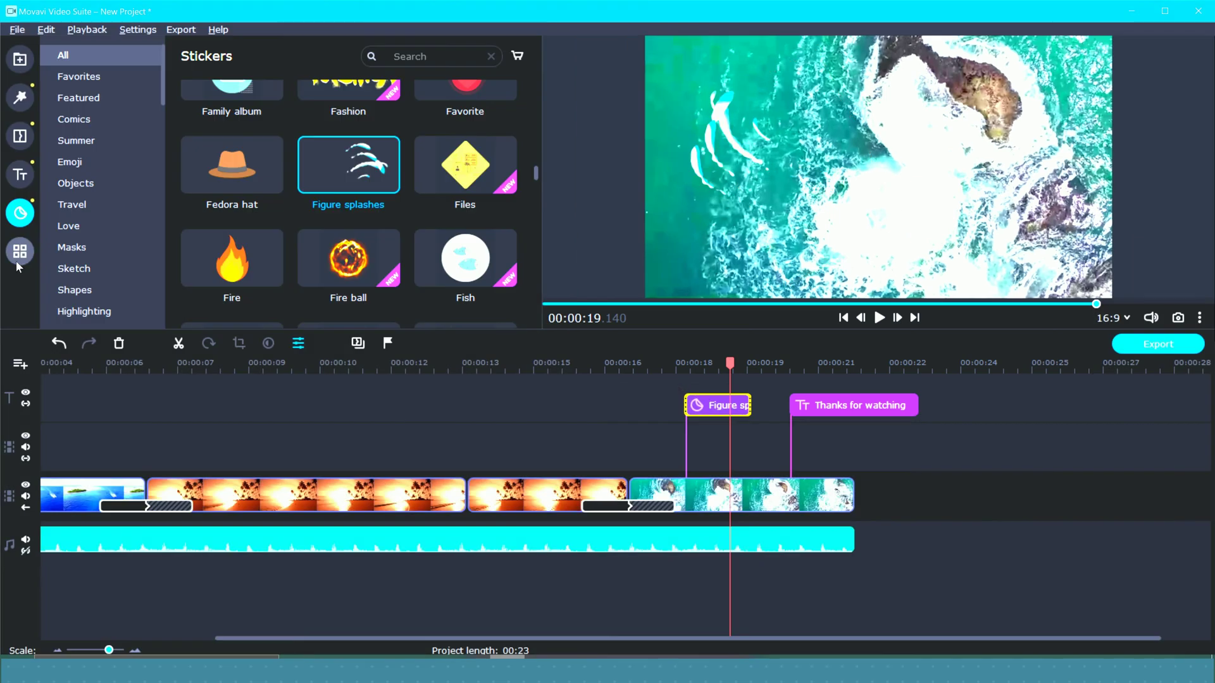
left_click(19, 251)
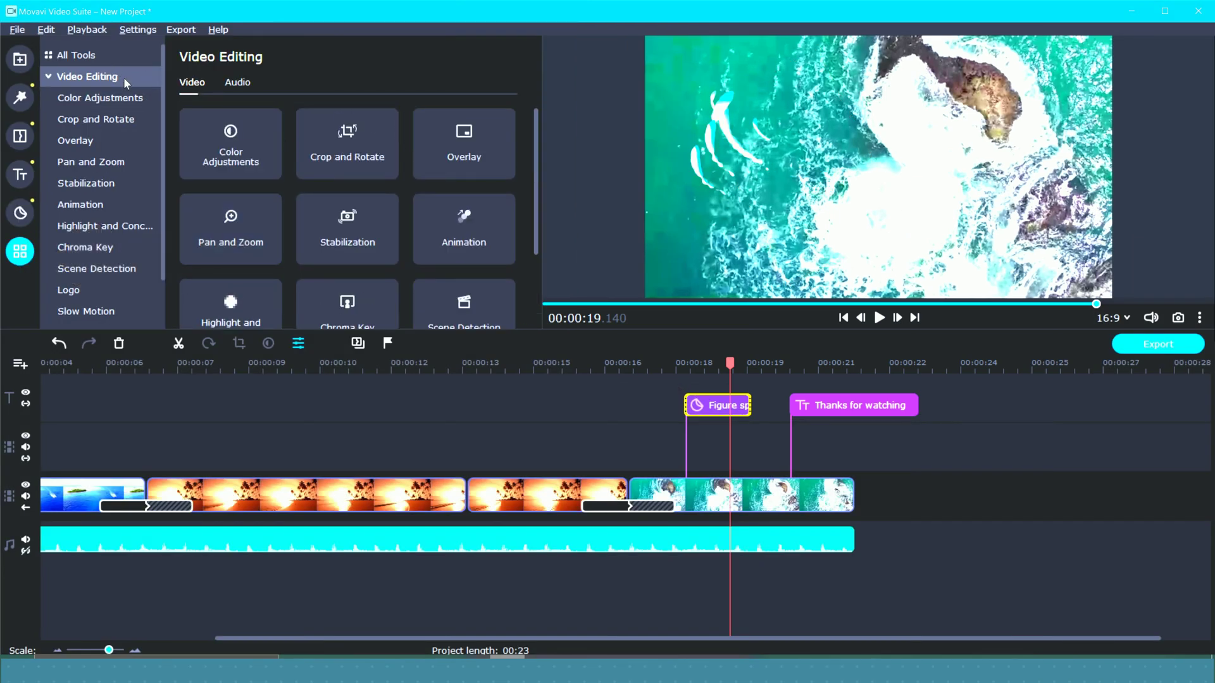
Apply the Space travel colour preset to the third clip and compare it with the second
left_click(271, 158)
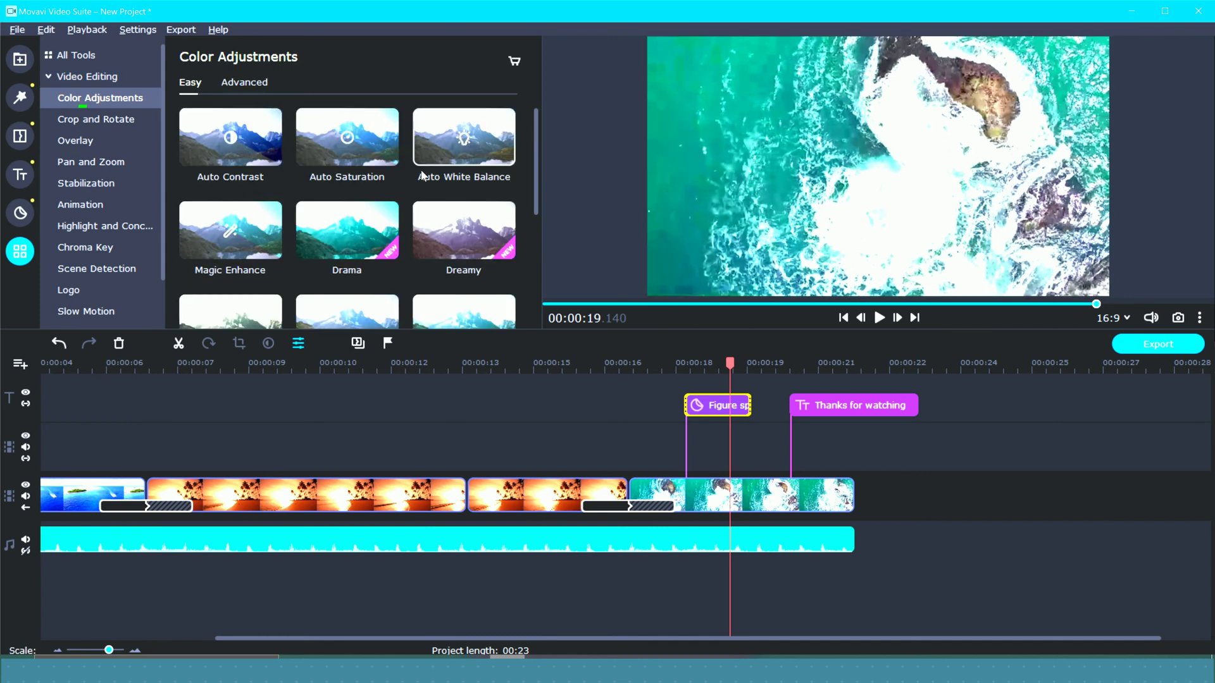
scroll(314, 249, "down", 3)
scroll(314, 249, "down", 1)
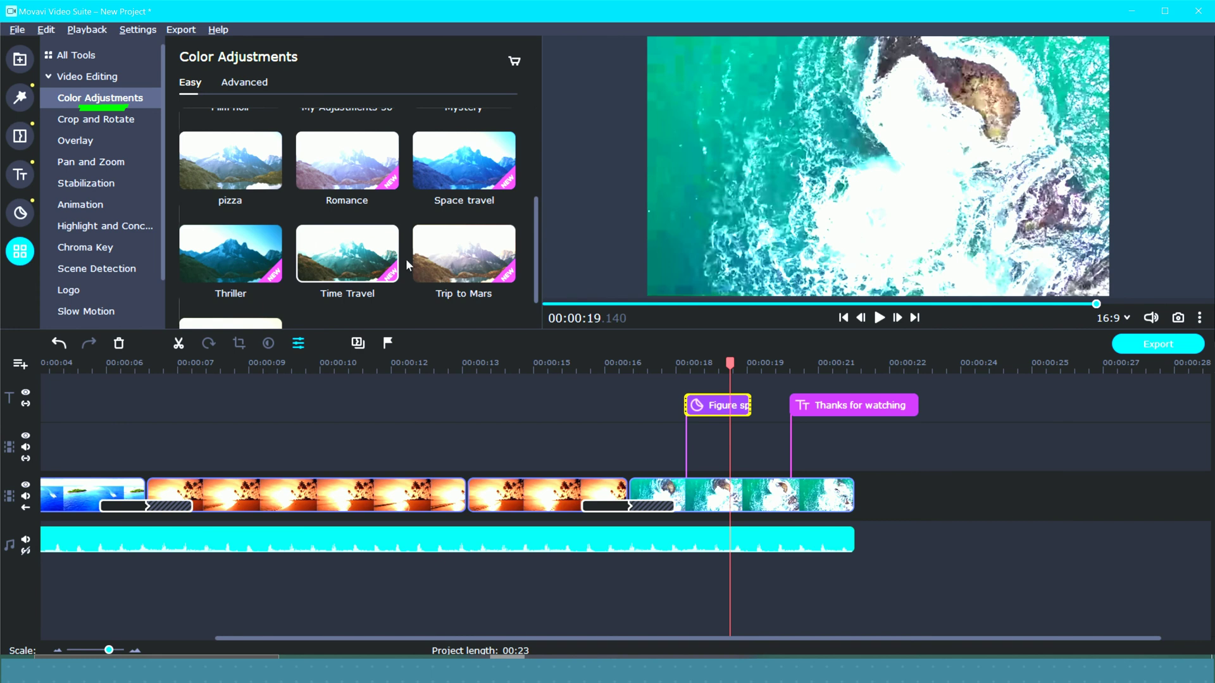
left_click(471, 186)
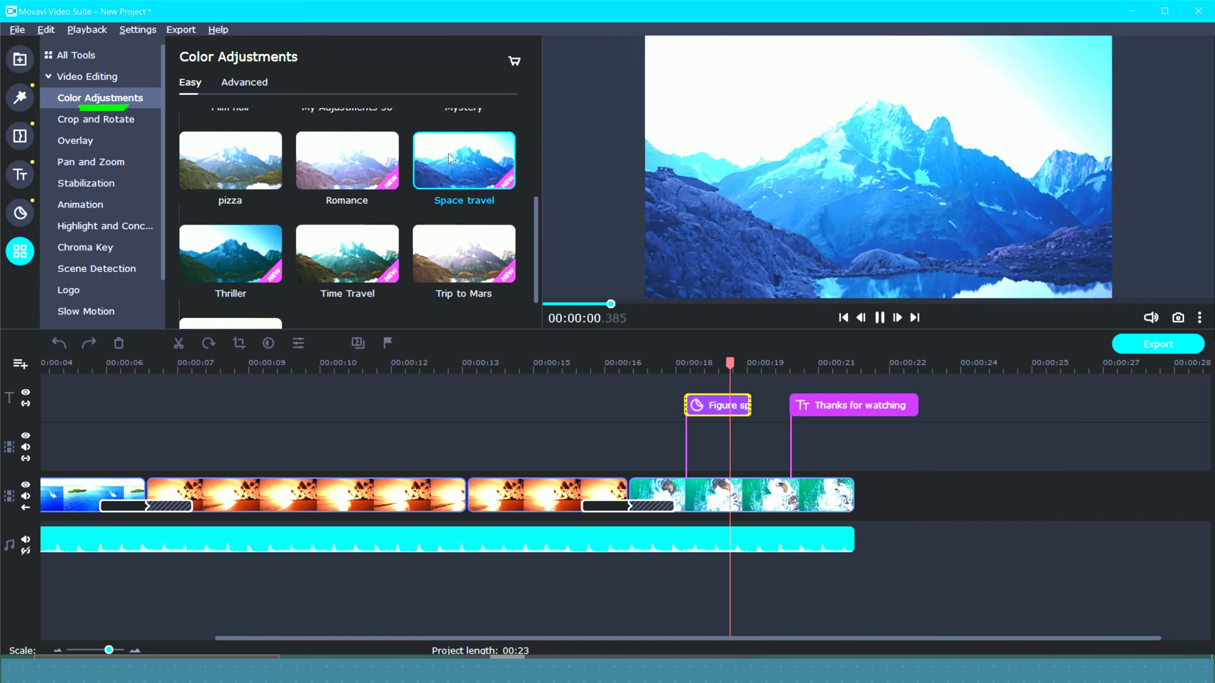
left_click_drag(469, 172, 492, 499)
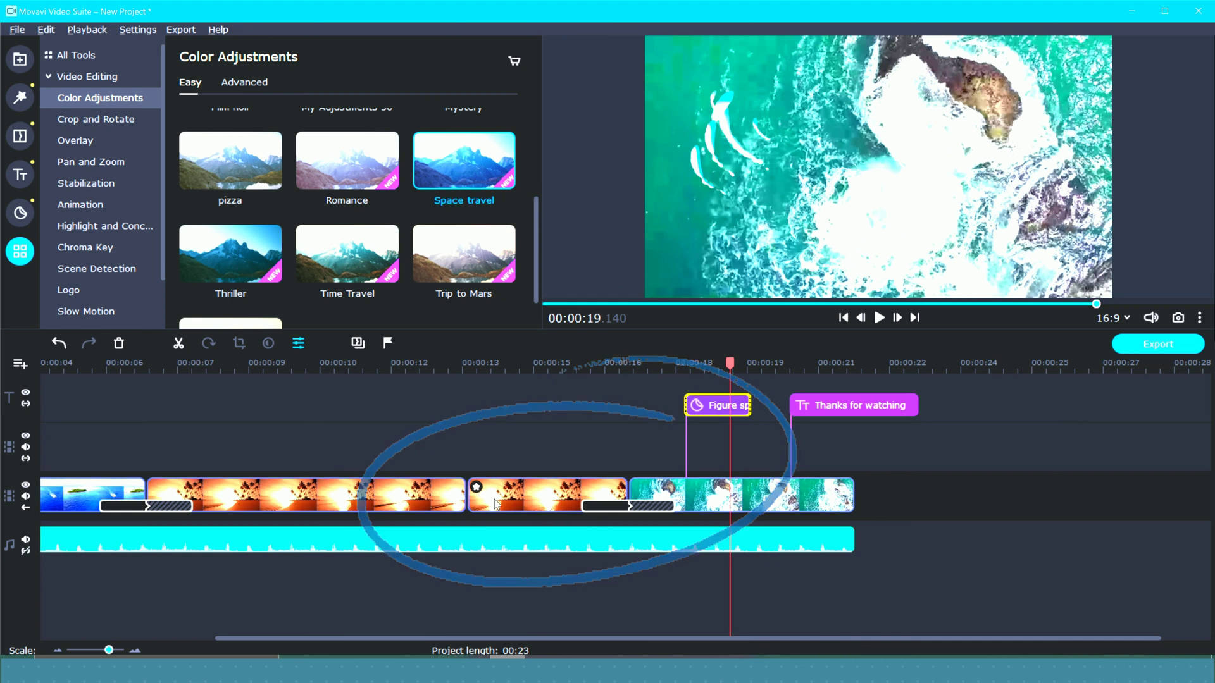
left_click(514, 498)
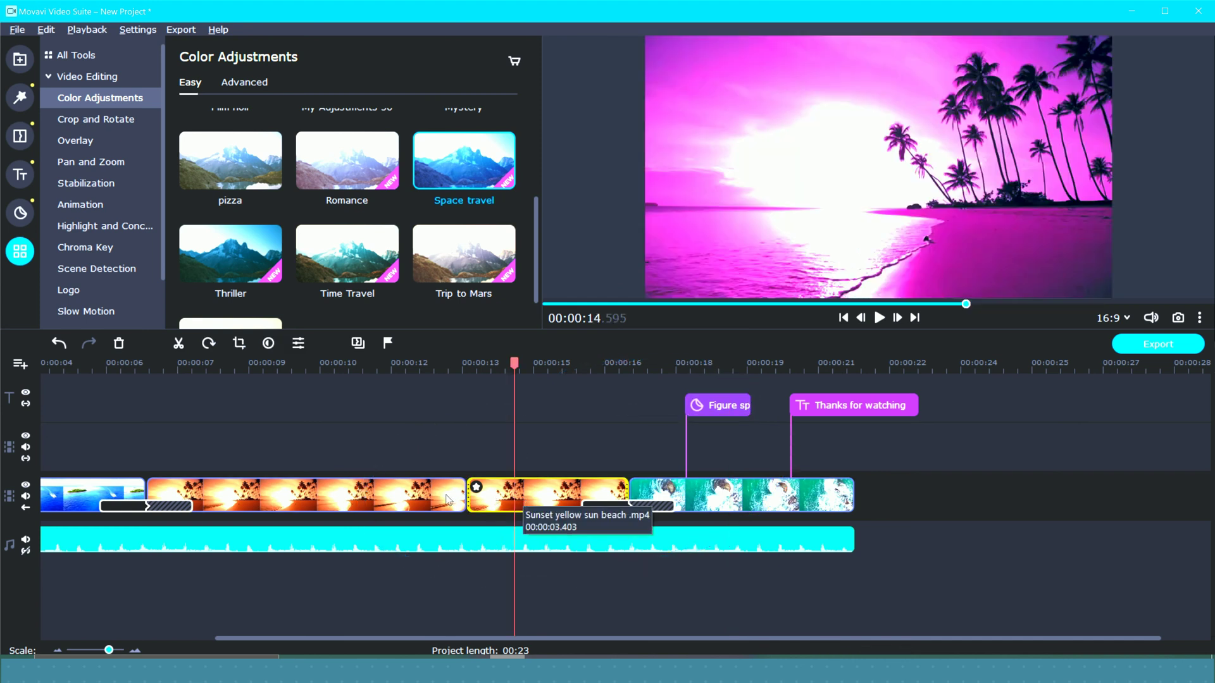
left_click(447, 499)
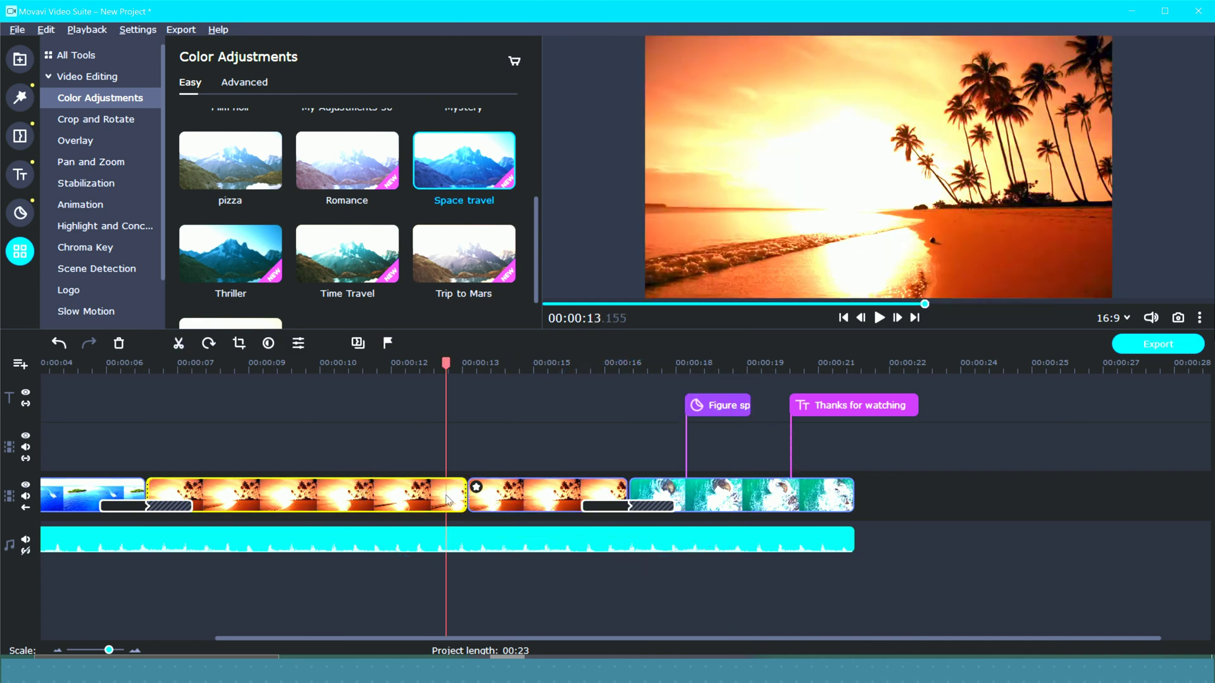
left_click(522, 500)
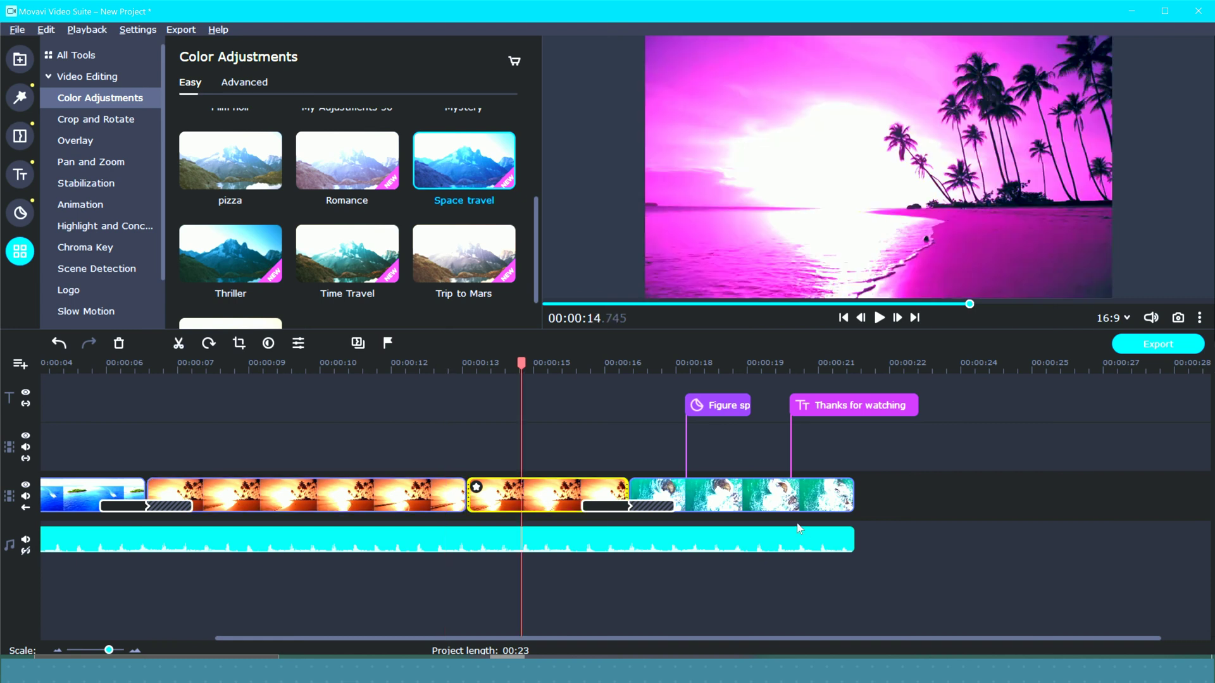
Set the sunset clip's Brightness to 30 and Saturation to 1.33 with the manual sliders
scroll(209, 171, "up", 4)
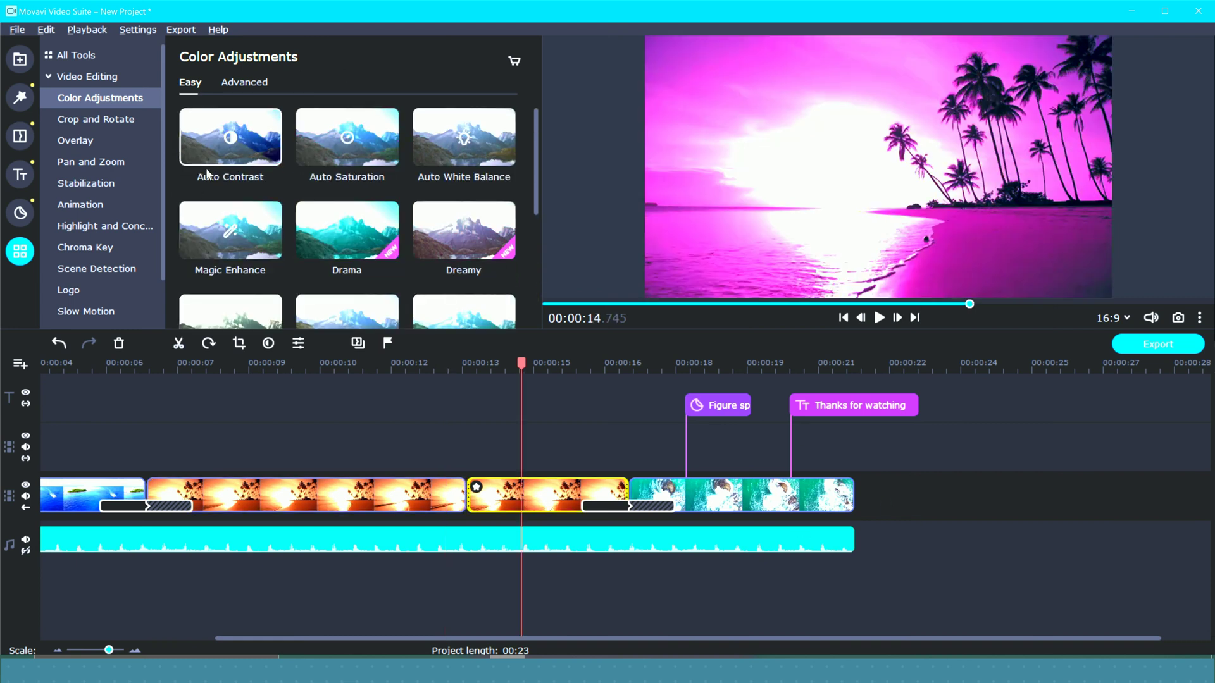
left_click(252, 83)
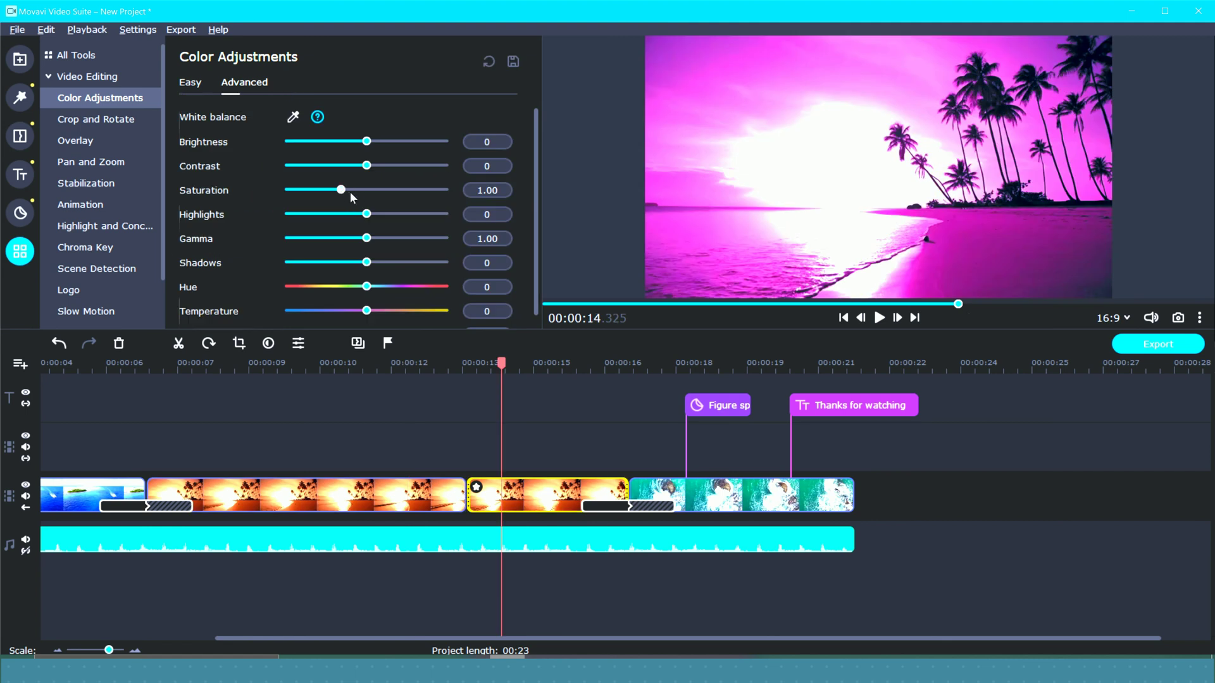
left_click(358, 189)
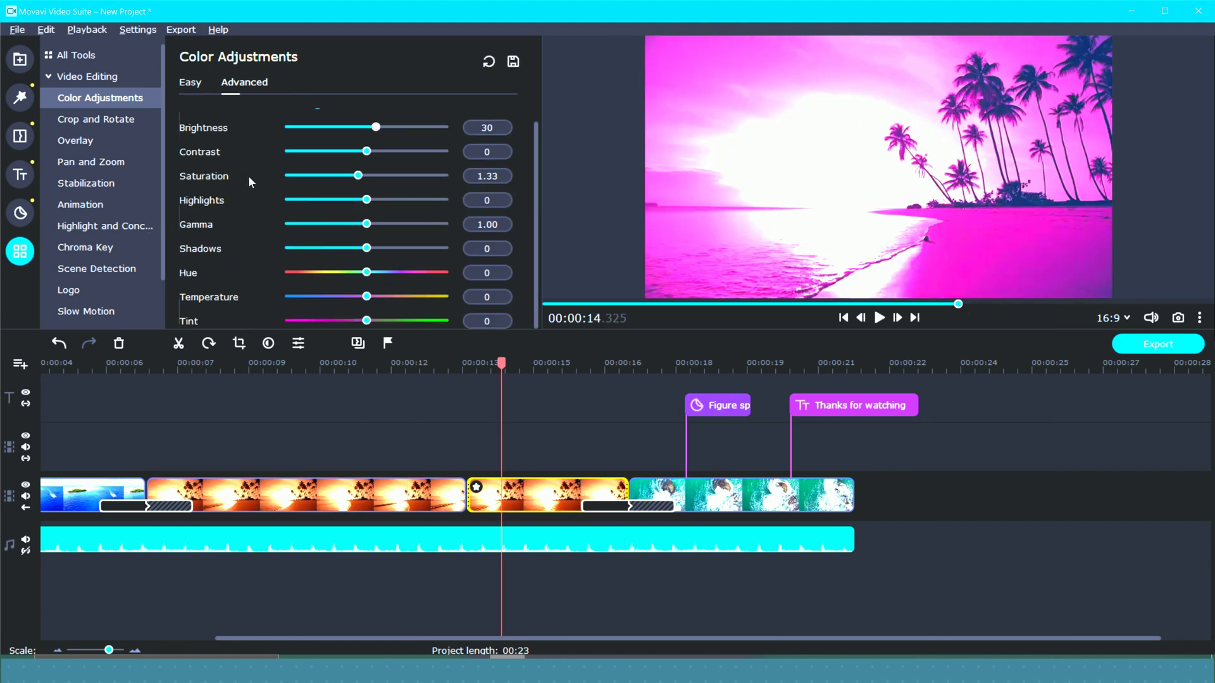
scroll(248, 176, "up", 1)
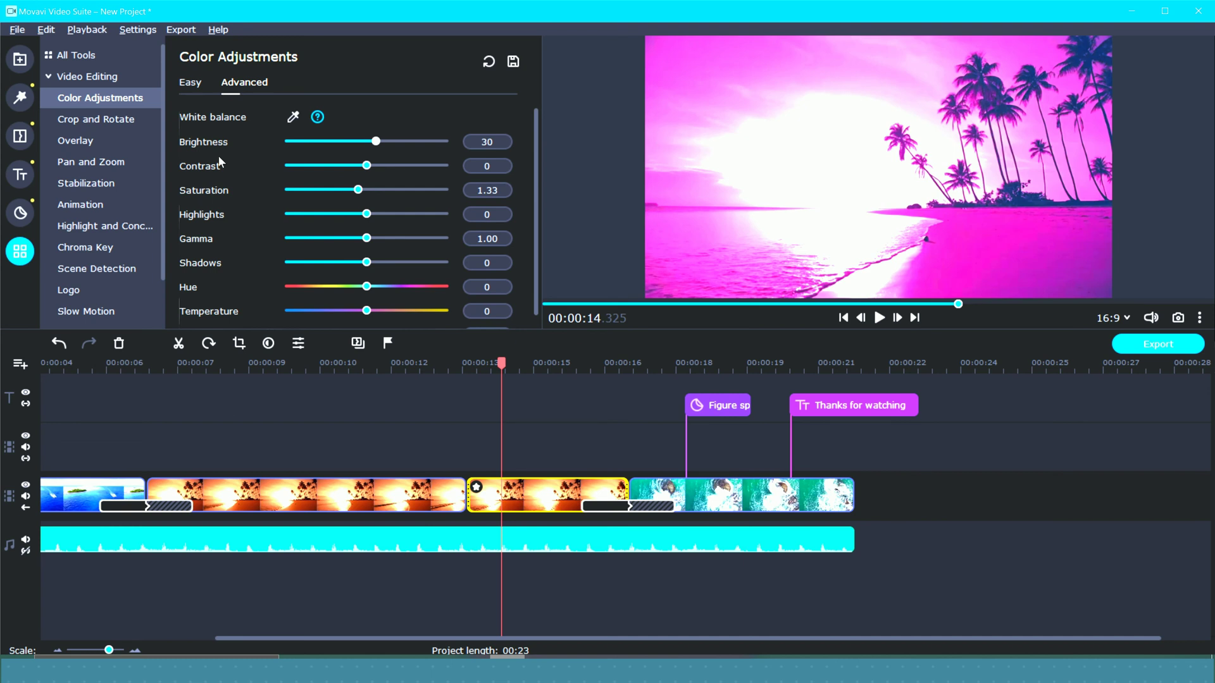
Apply the Zoom in pan-and-zoom effect to the sunset clip, framing it lower and left
left_click(128, 127)
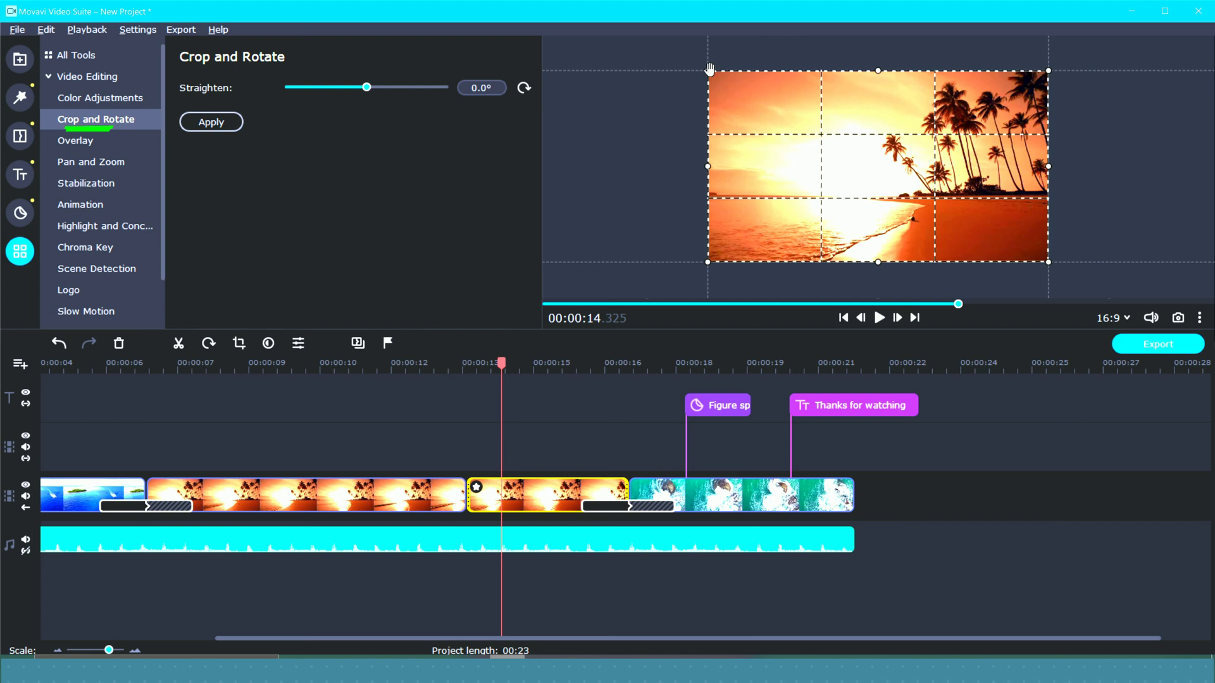
left_click(129, 146)
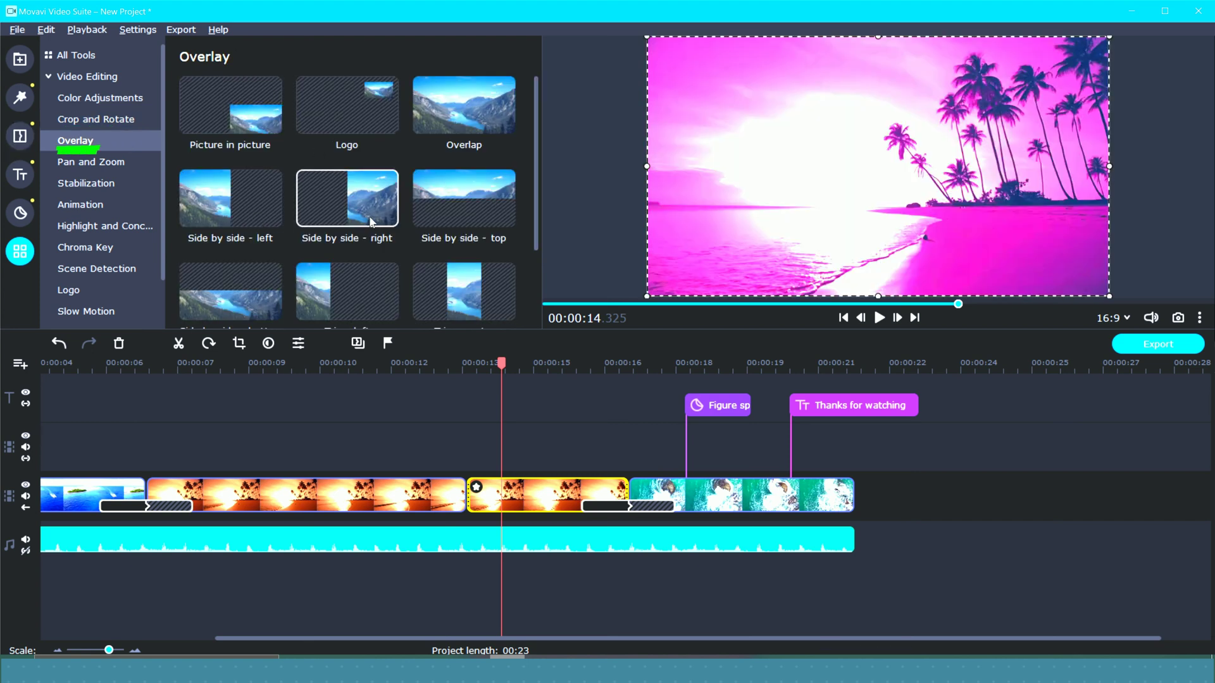
scroll(382, 203, "down", 2)
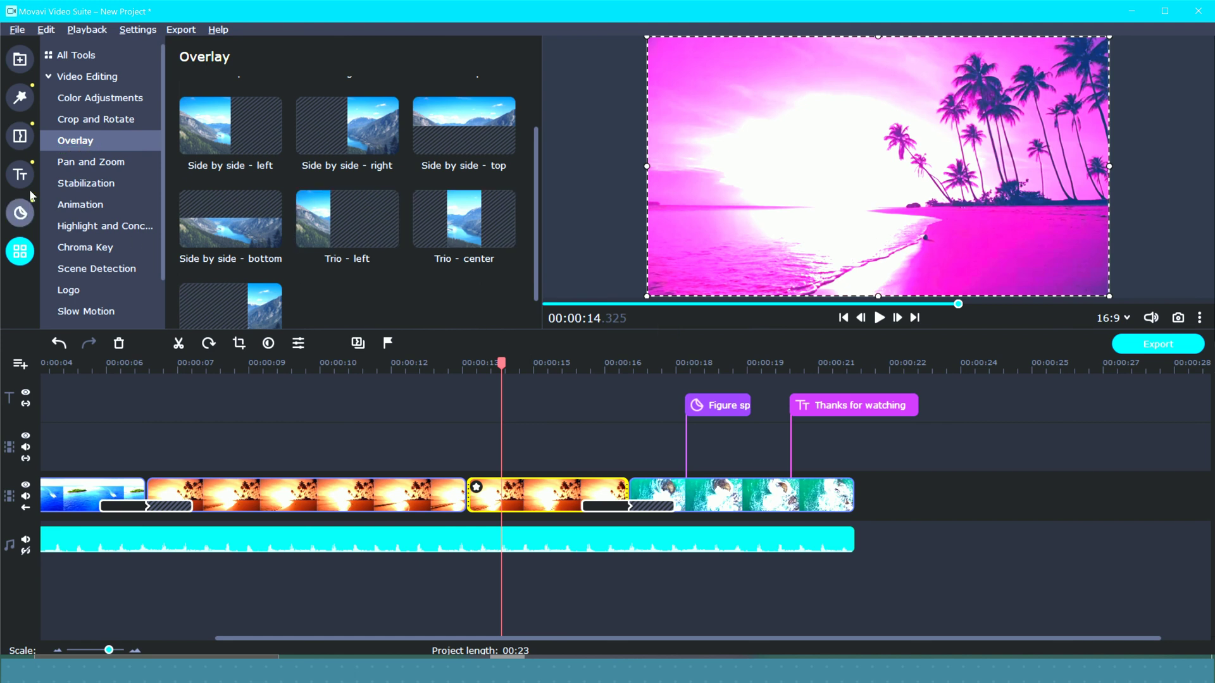
left_click(136, 163)
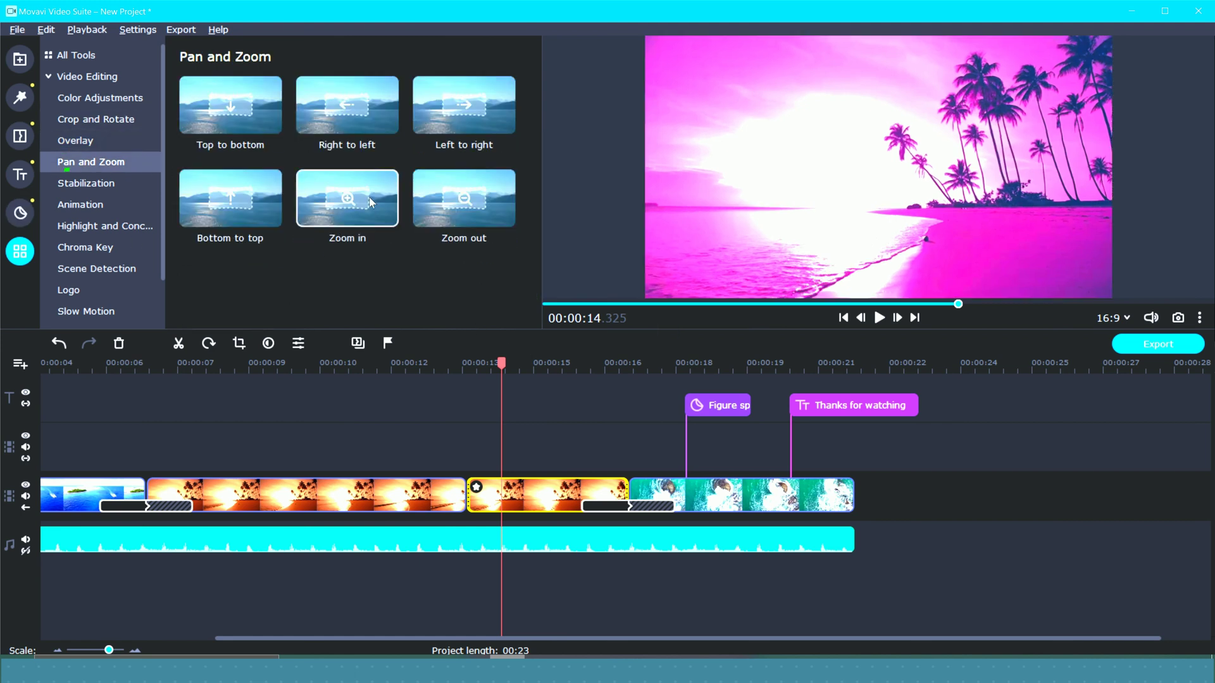
left_click_drag(359, 200, 407, 501)
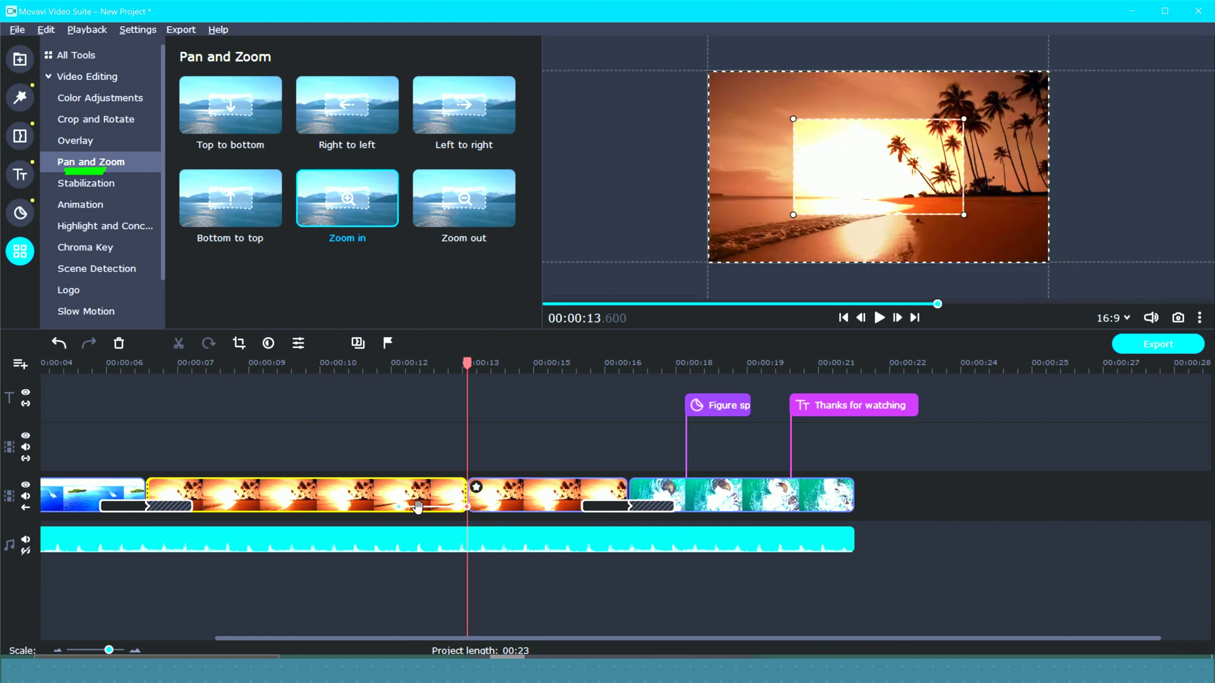
left_click_drag(877, 186, 859, 199)
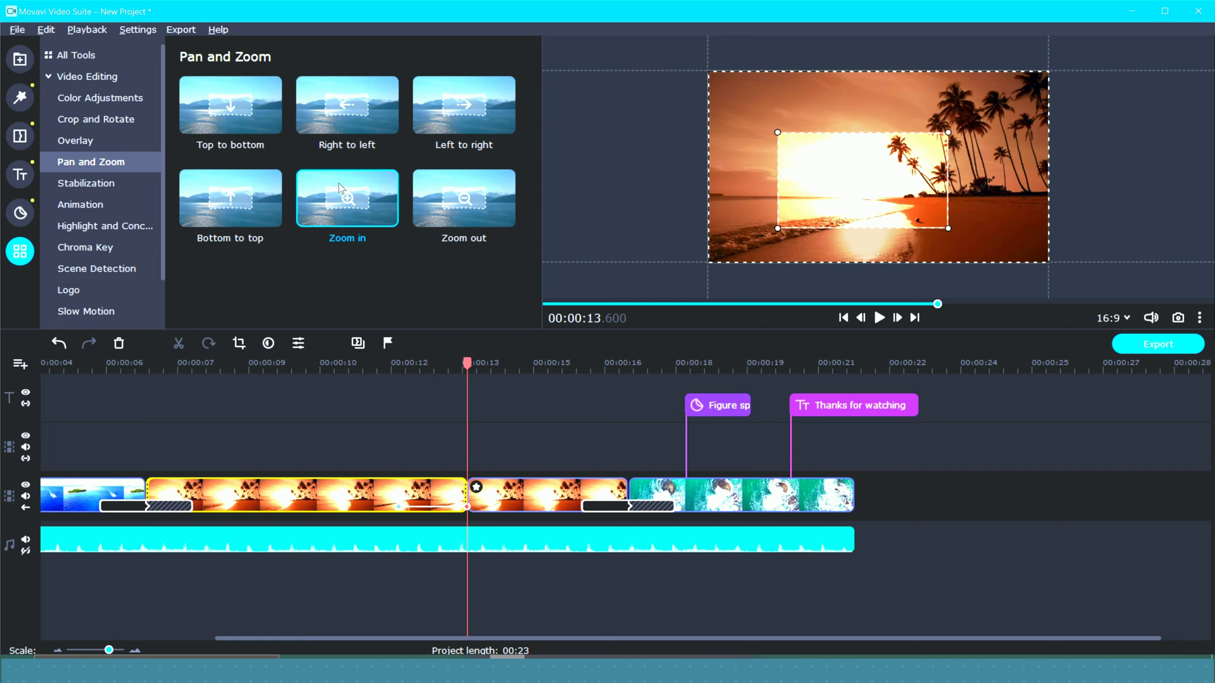
Look through the Stabilization, Animation and Chroma Key tools on the way to Audio Editing
left_click(117, 190)
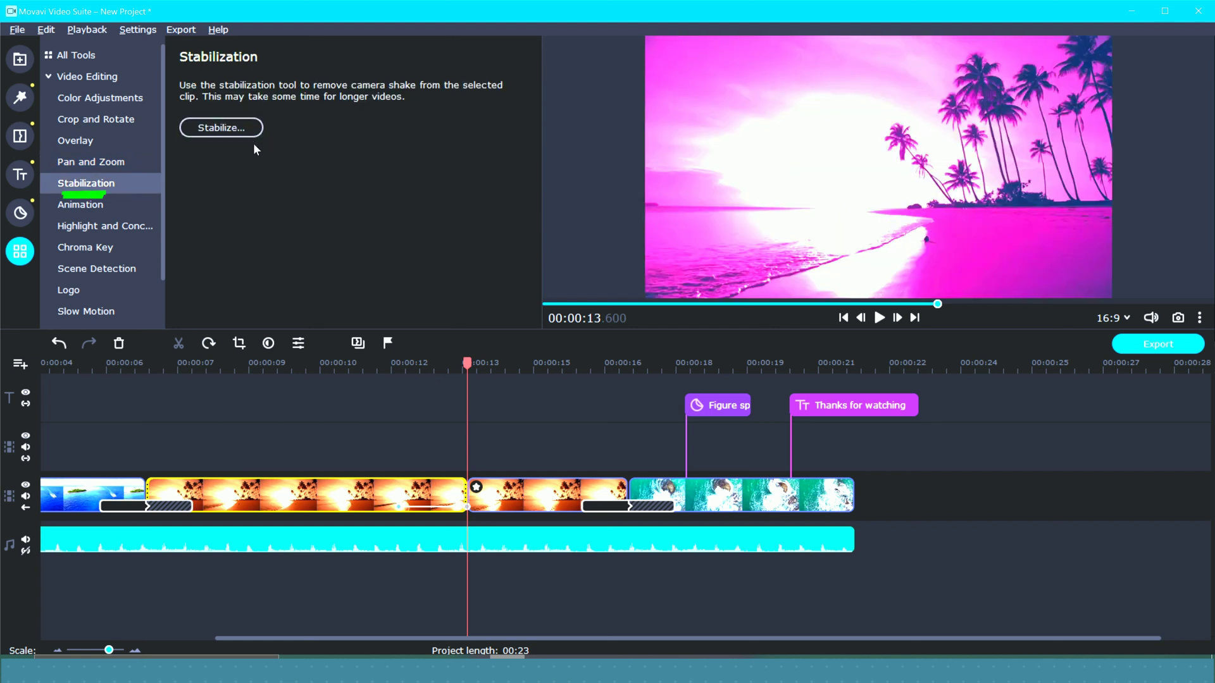
left_click(117, 205)
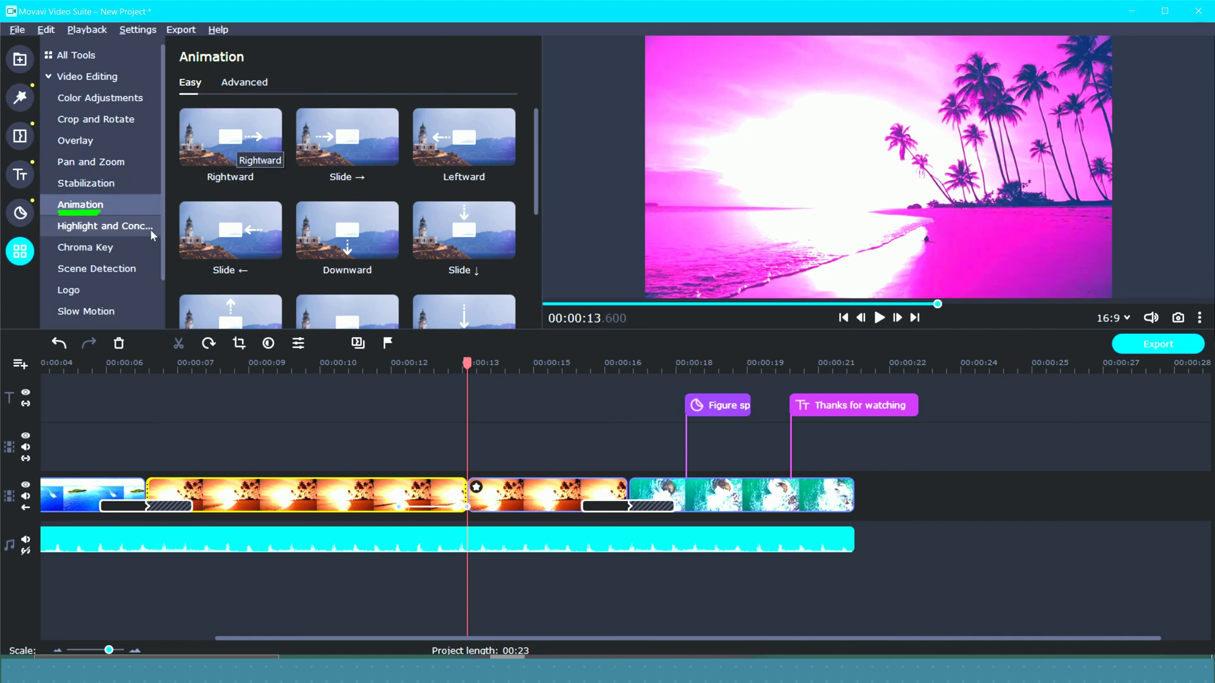
left_click(114, 247)
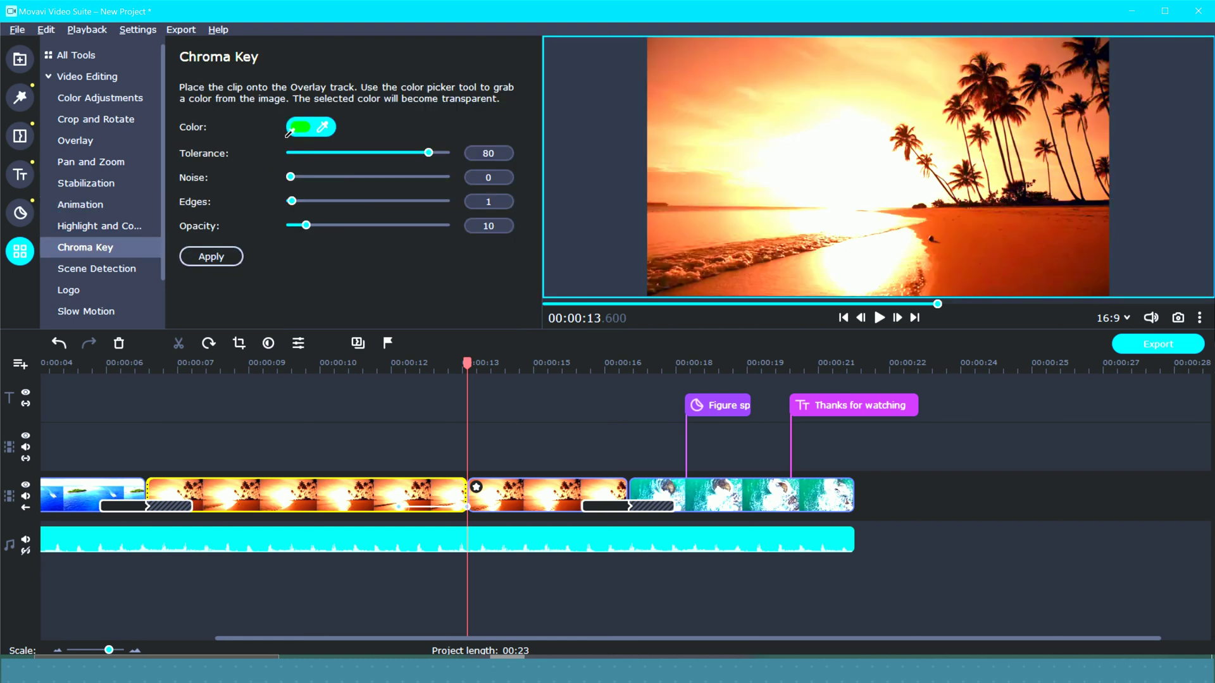
scroll(136, 272, "down", 1)
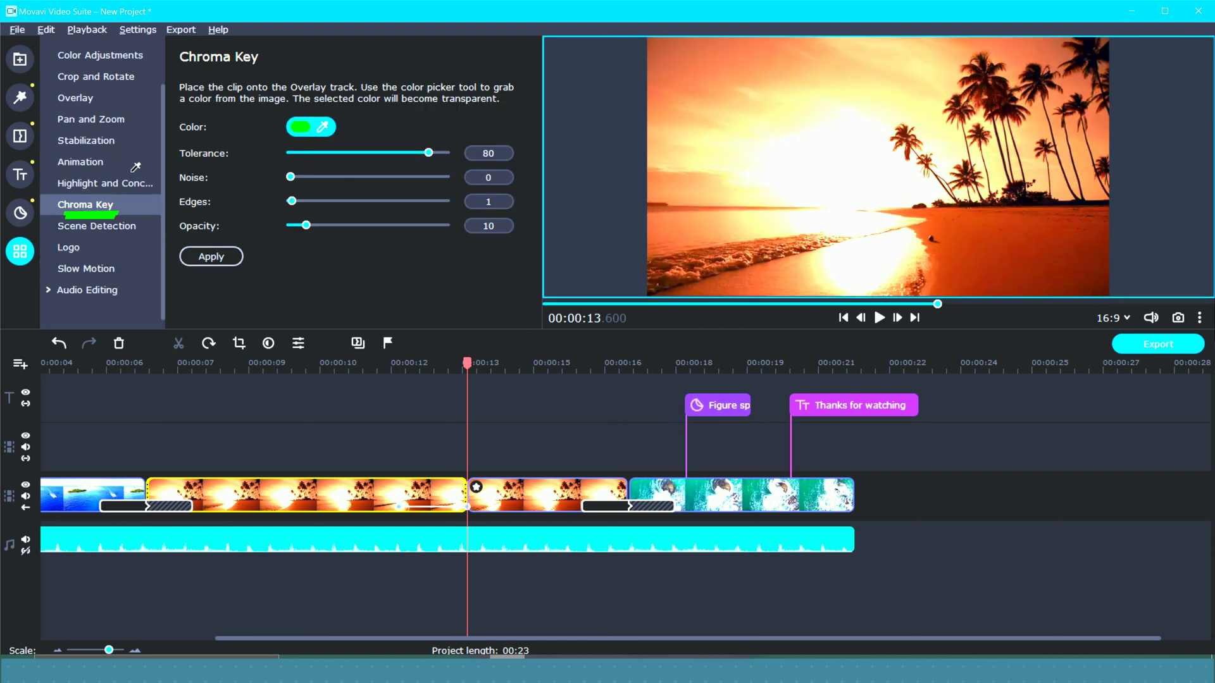
left_click(19, 60)
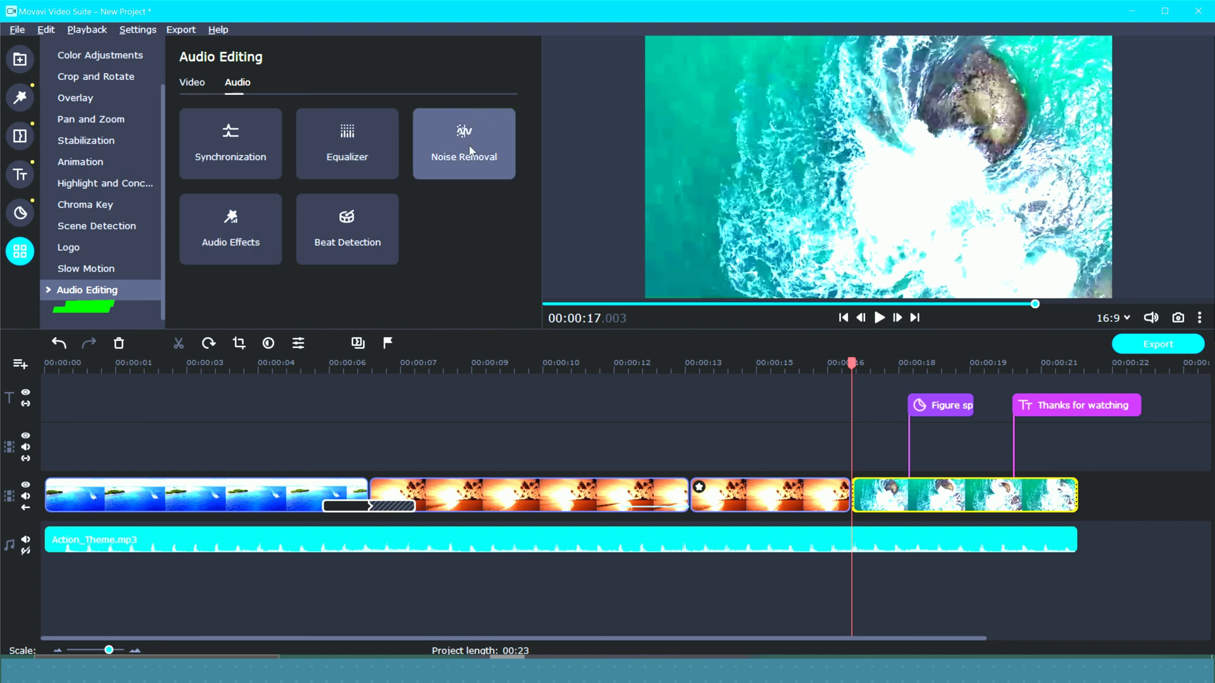
Switch the tools panel from audio back to the video editing tools
left_click(192, 82)
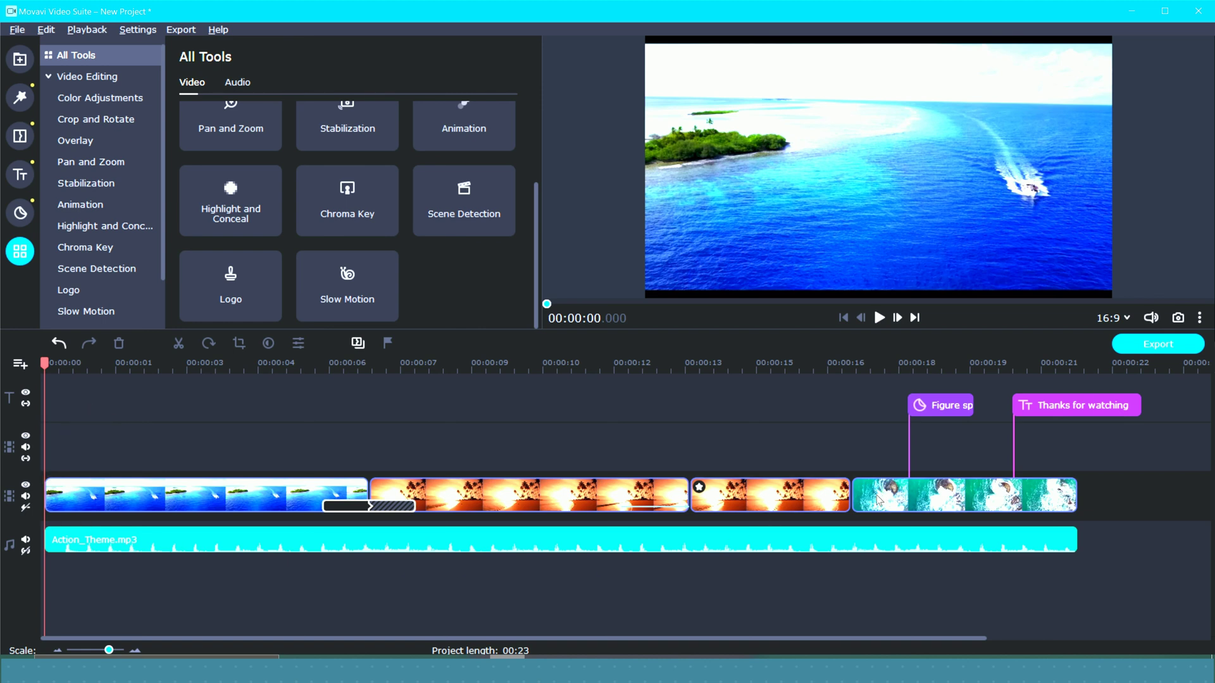
left_click_drag(877, 500, 921, 498)
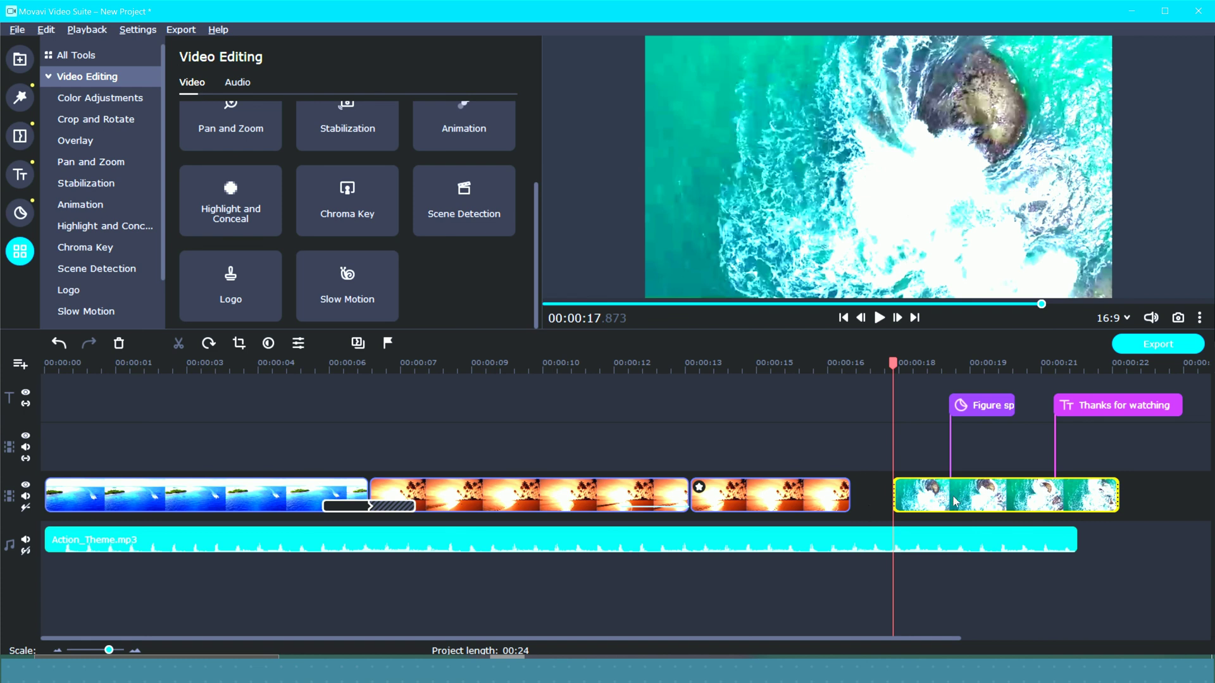
mouse_move(779, 500)
left_mouse_down()
mouse_move(807, 499)
mouse_move(788, 502)
left_mouse_up()
left_click_drag(1031, 503, 961, 504)
key("ctrl+z")
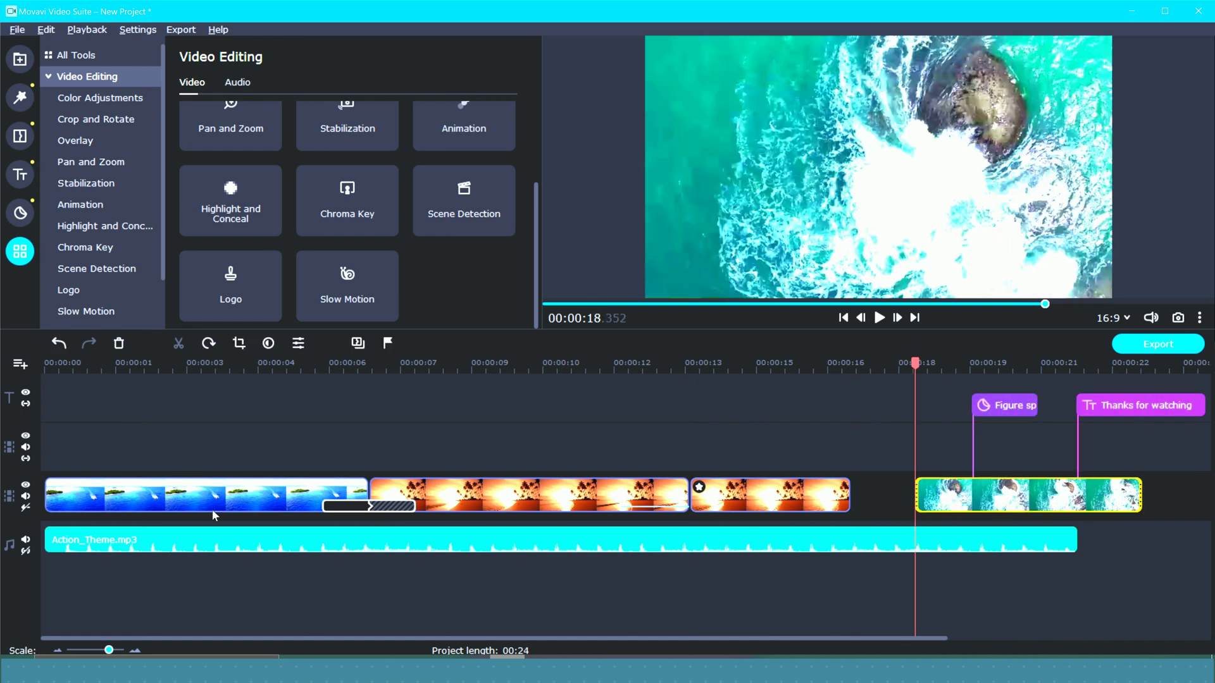
left_click_drag(1020, 503, 957, 503)
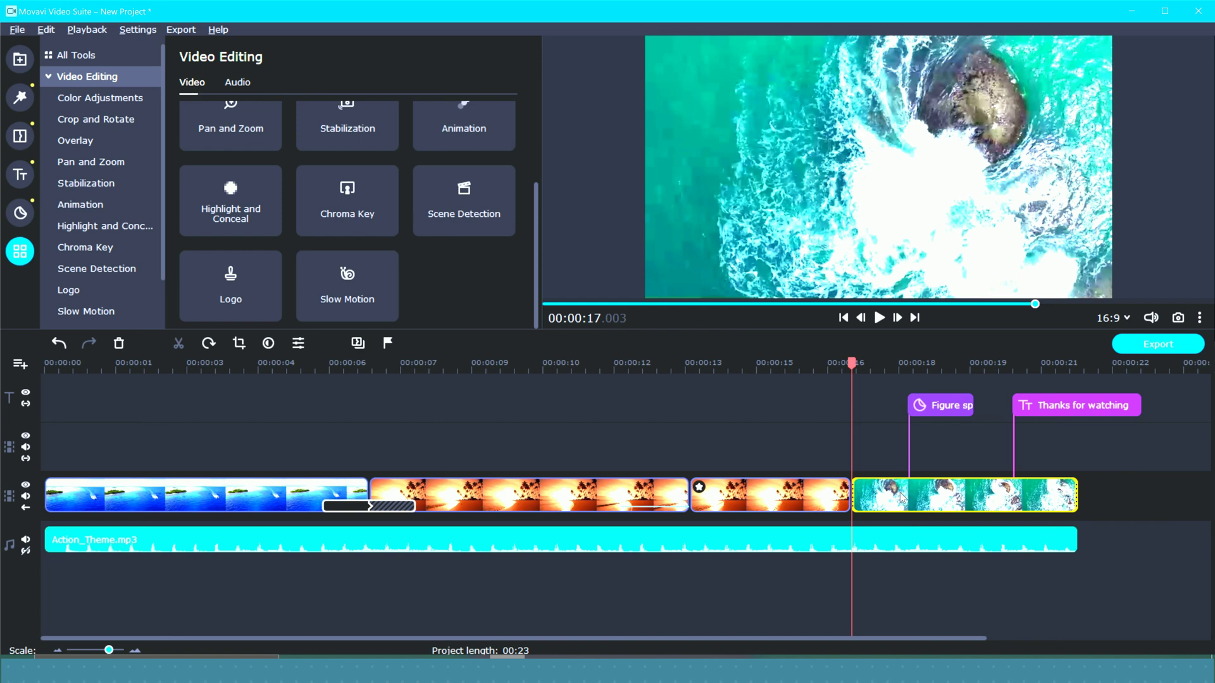
mouse_move(903, 498)
left_mouse_down()
mouse_move(958, 499)
mouse_move(894, 500)
left_mouse_up()
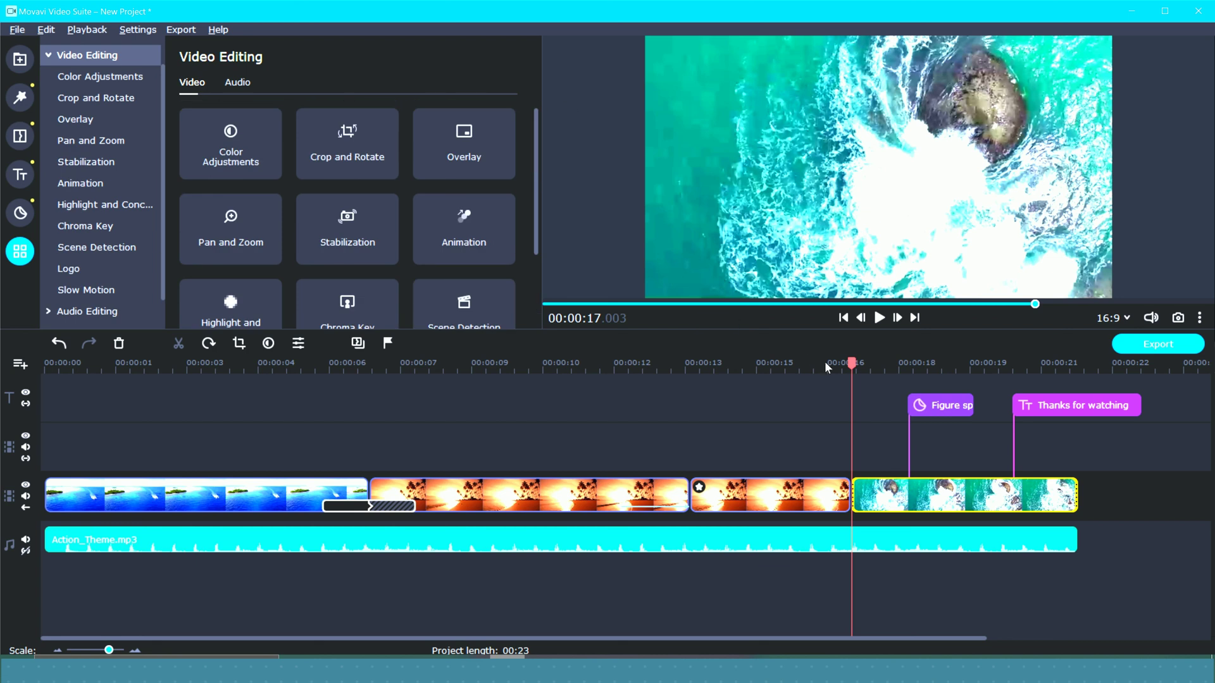
Export an MP4 at Highest quality, 3840x2160 (16:9), quality slider maxed, titled 'Movavi'
left_click(1147, 350)
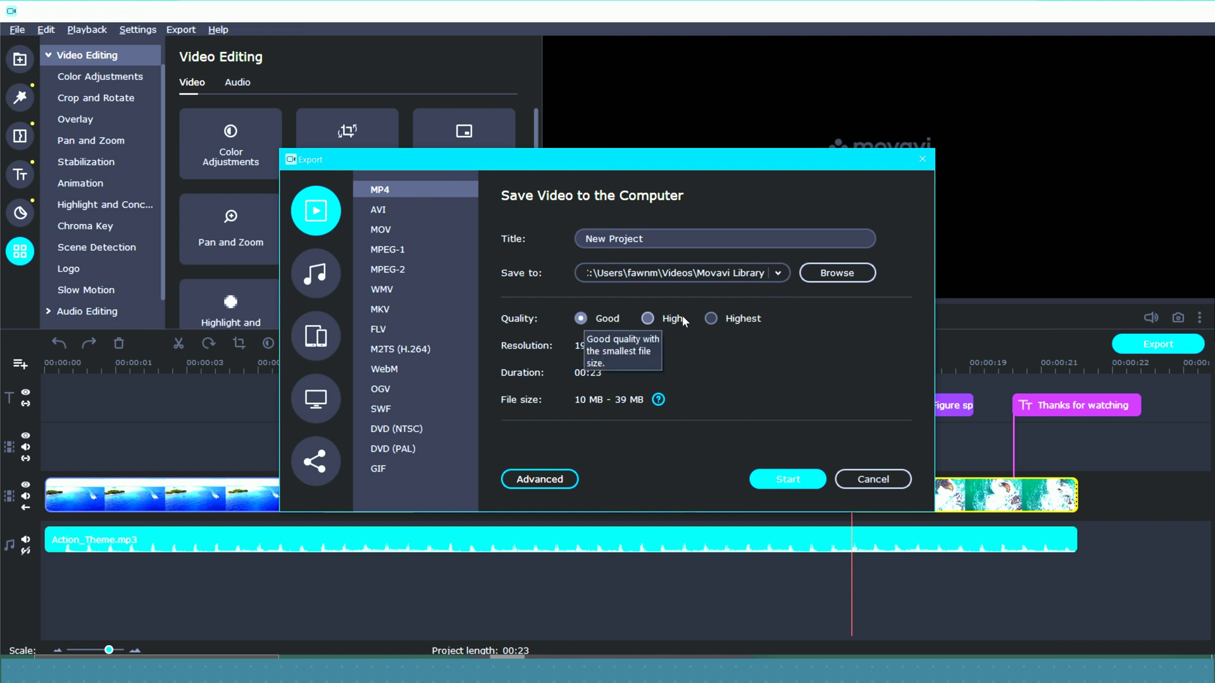
left_click(712, 318)
left_click(539, 480)
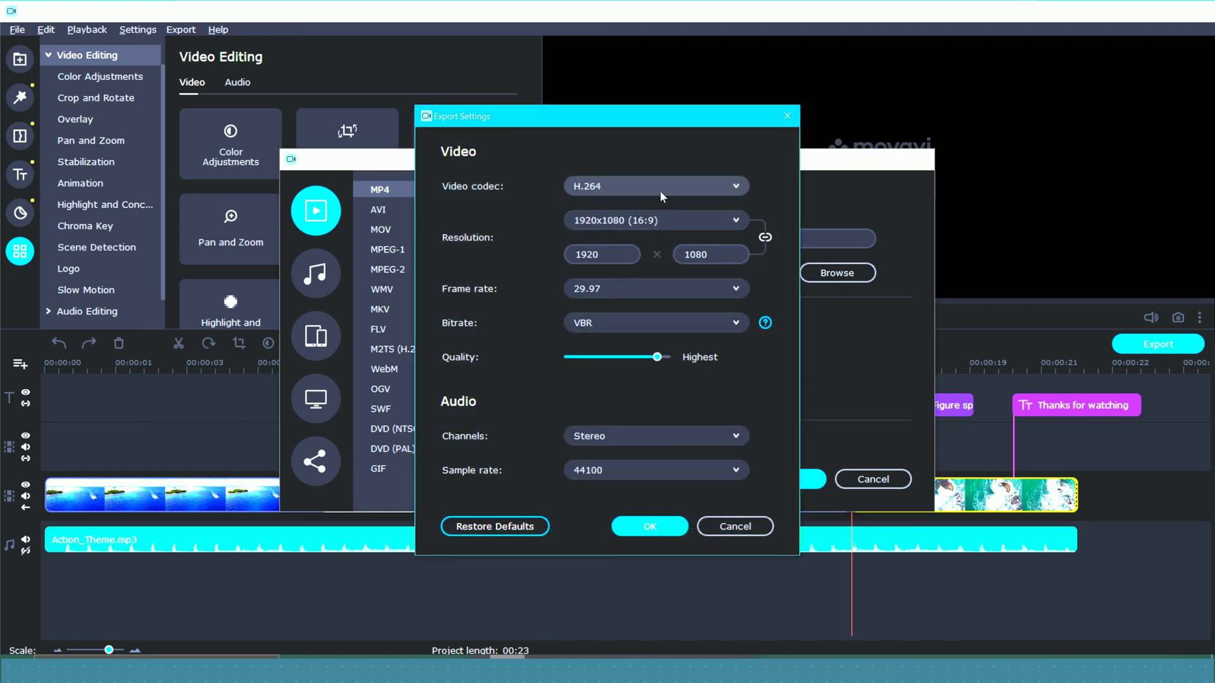
left_click(726, 219)
left_click(727, 218)
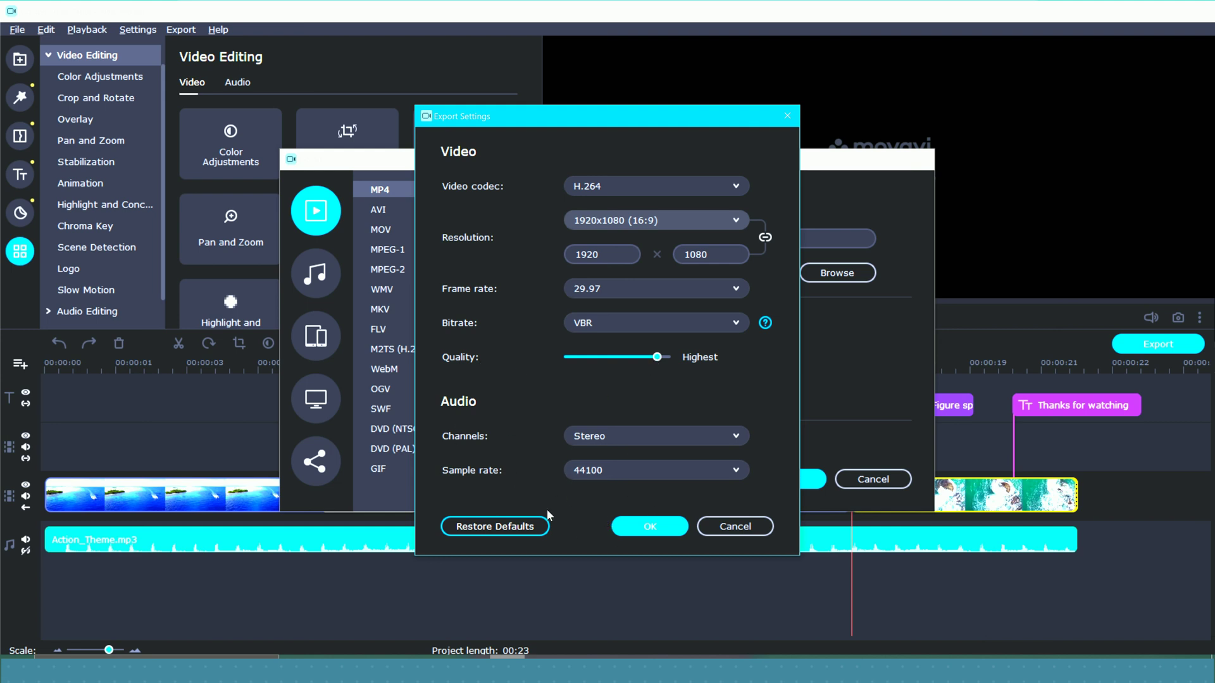
left_click(693, 220)
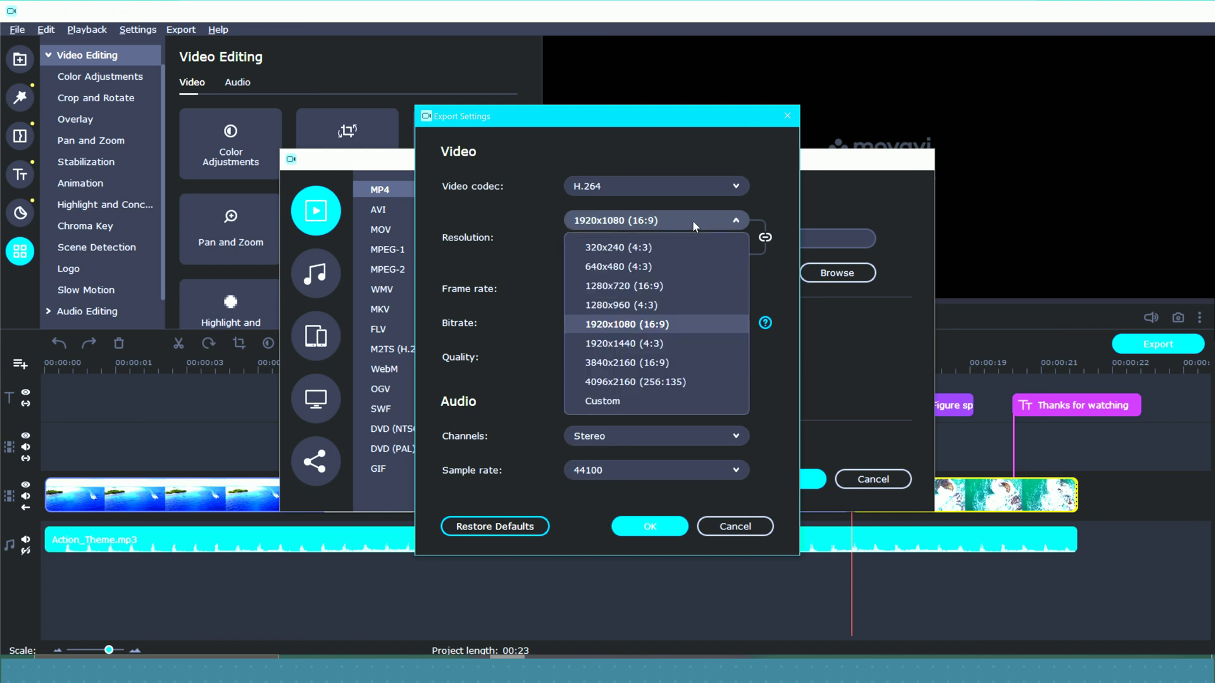
left_click(696, 353)
left_click_drag(657, 357, 677, 353)
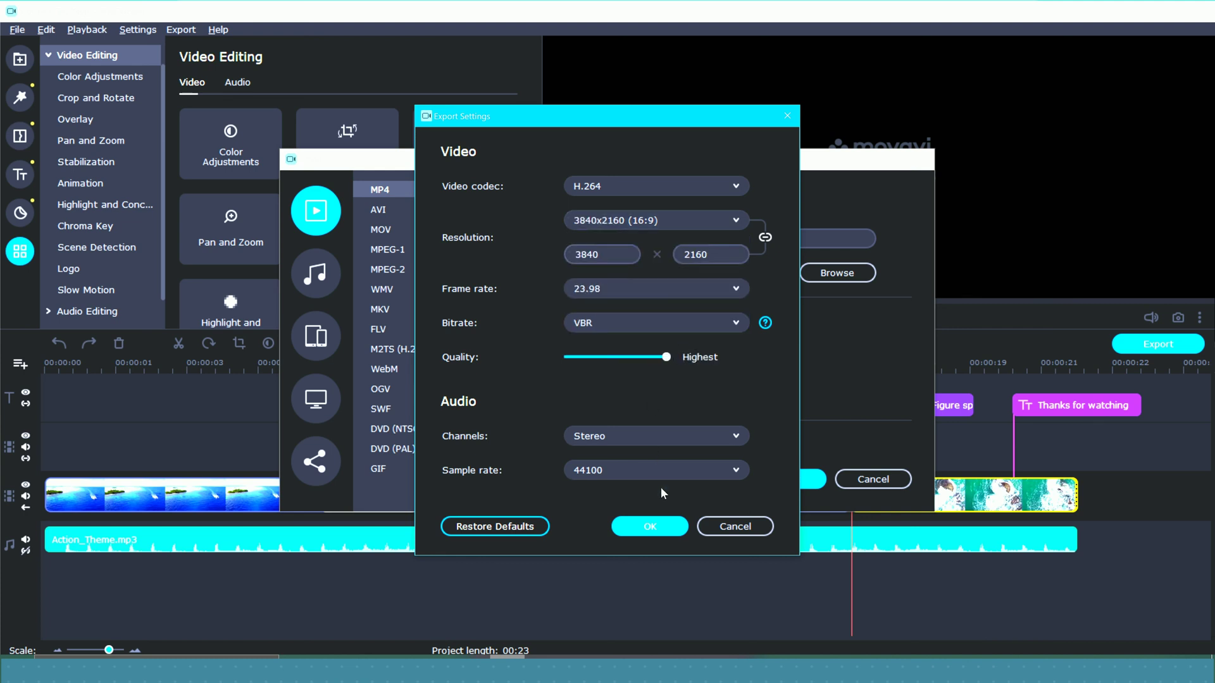
left_click(649, 528)
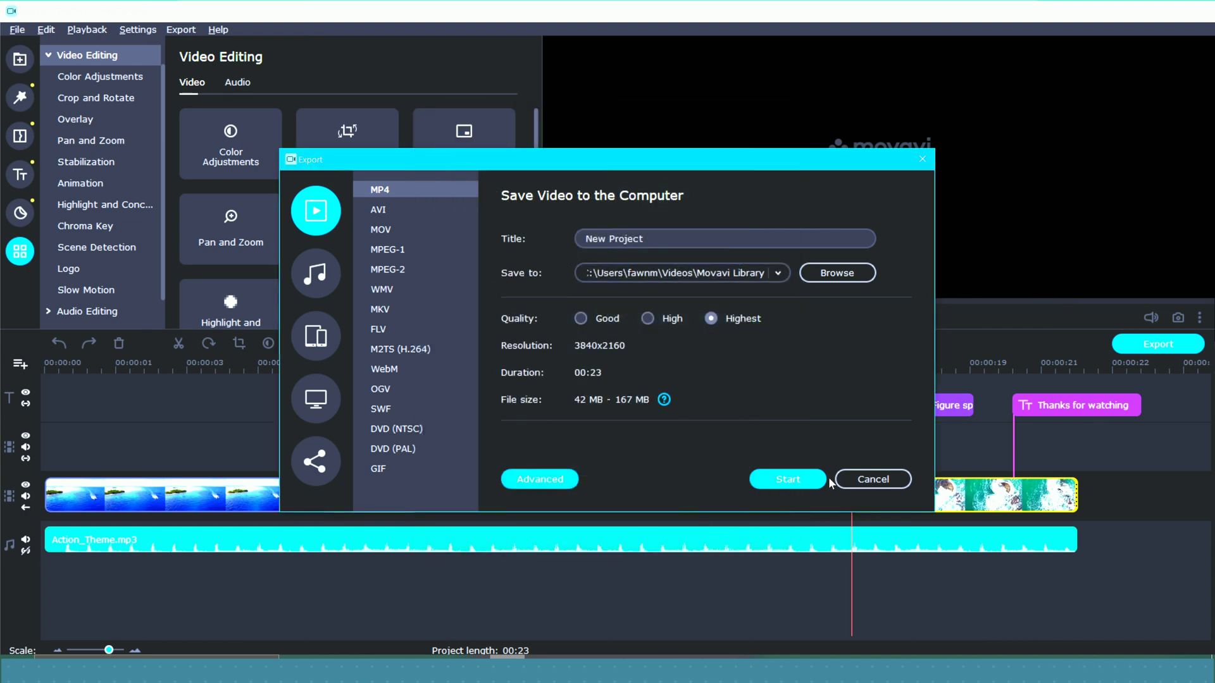
type("Movavi")
left_click(792, 476)
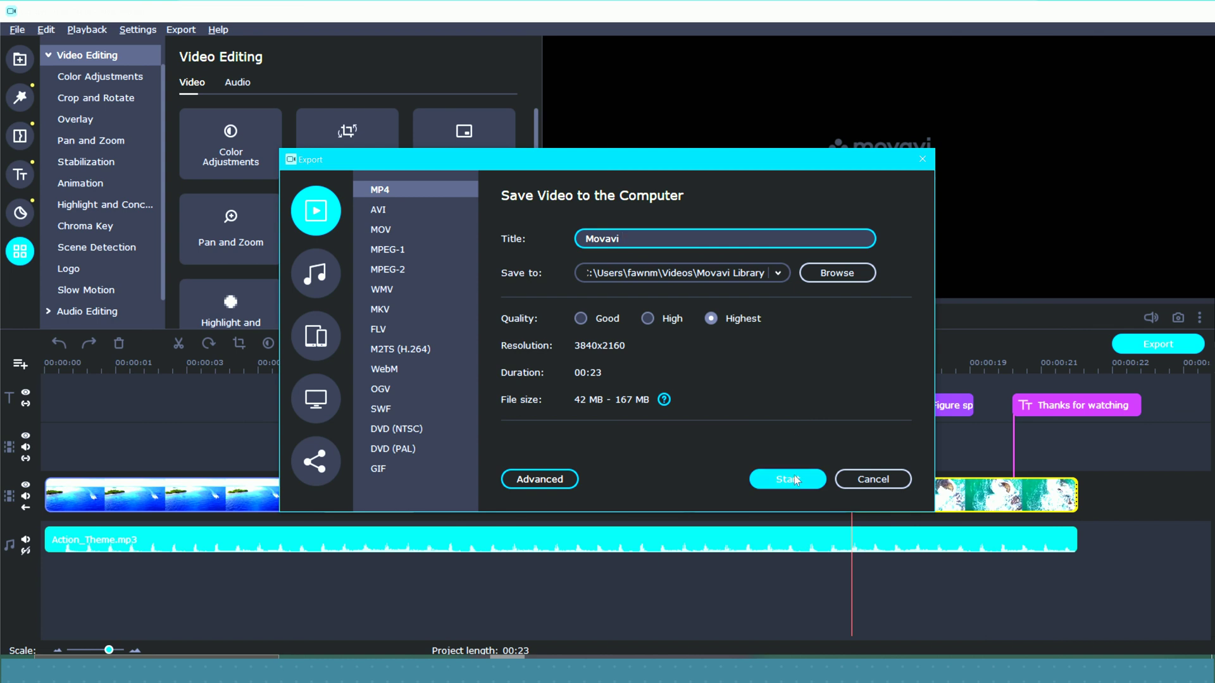